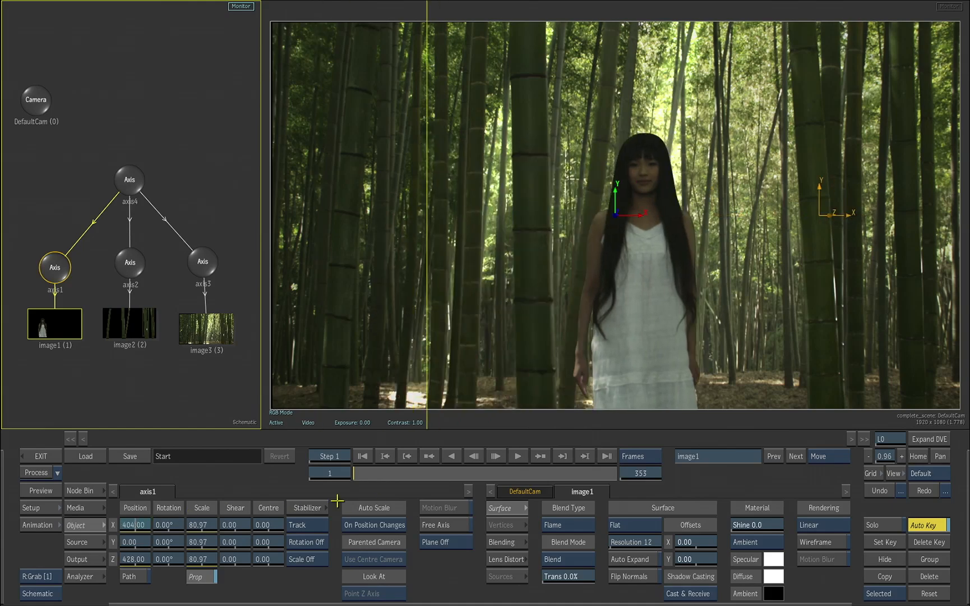
Reset the X position of the woman layer's axis to 0
{"action": "left_click", "coordinate": [139, 525], "text": "ctrl"}
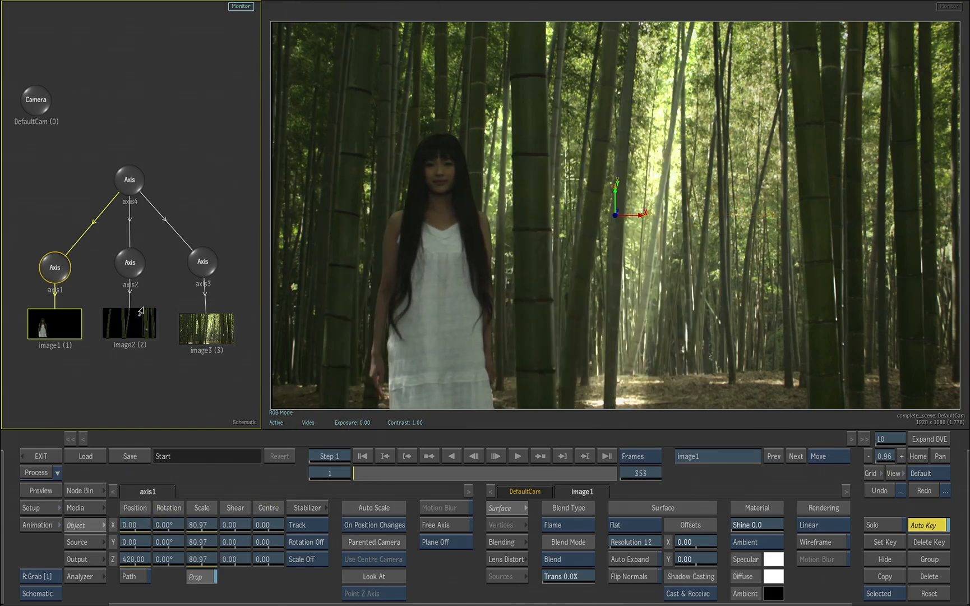
Try shifting image2's axis horizontally to an X position of 64, and reset it to 0
{"action": "left_click", "coordinate": [126, 329]}
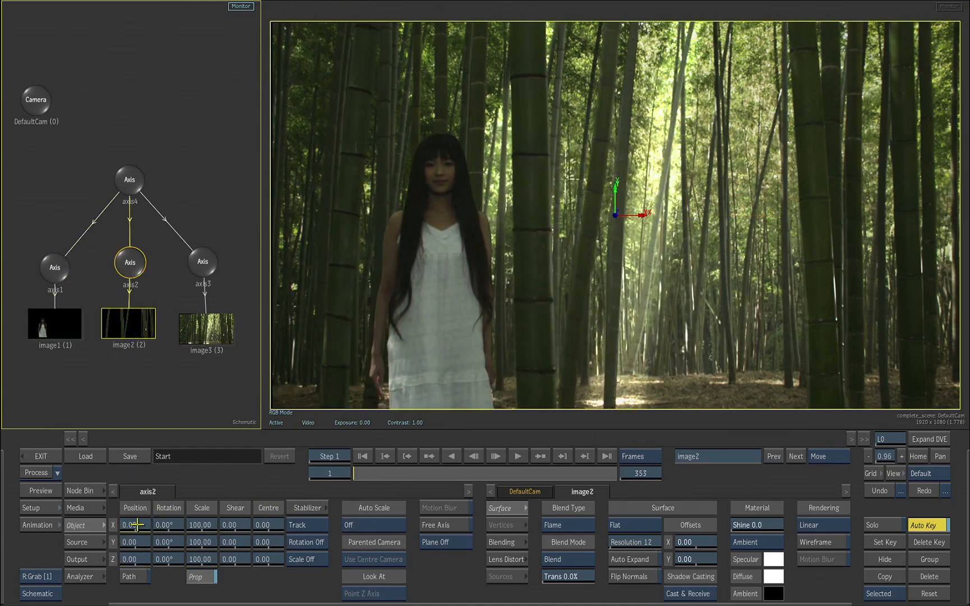
{"action": "left_click_drag", "start_coordinate": [137, 524], "coordinate": [173, 526]}
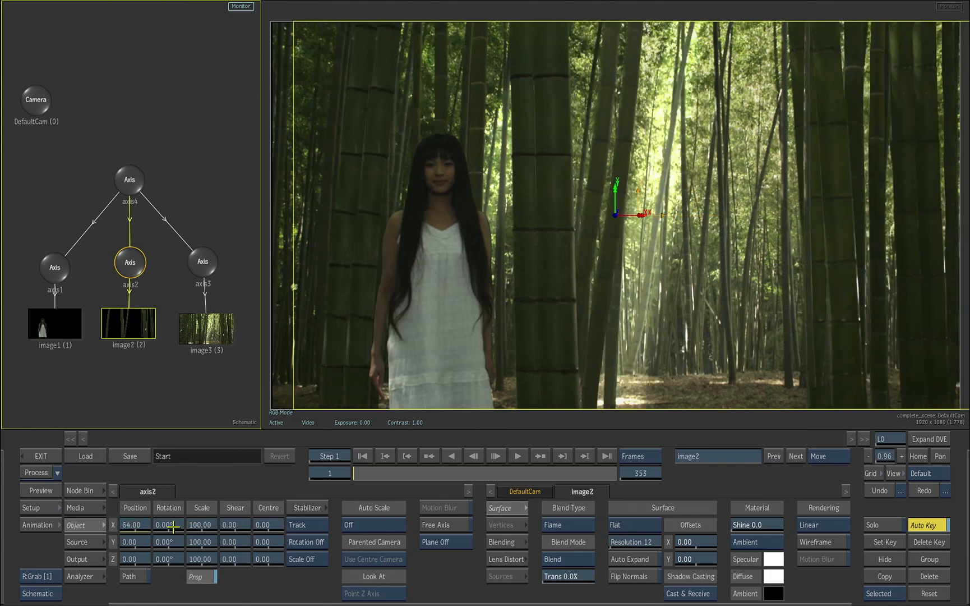
{"action": "left_click", "coordinate": [135, 526], "text": "ctrl"}
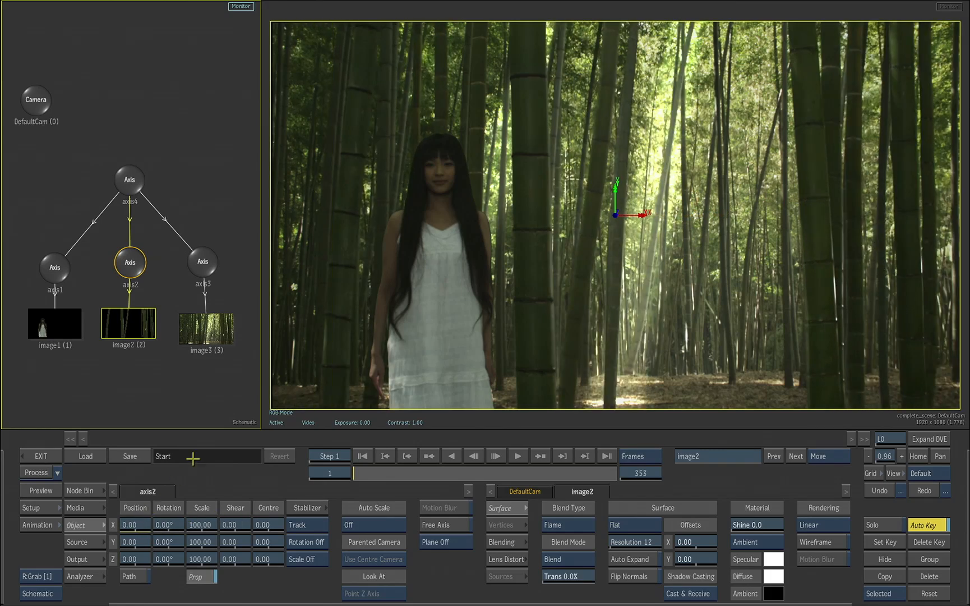
Try rotating the background's axis3 and orbiting the camera around the layered scene, undoing both changes
{"action": "left_click", "coordinate": [415, 348]}
{"action": "key", "text": "F3"}
{"action": "key", "text": "F4"}
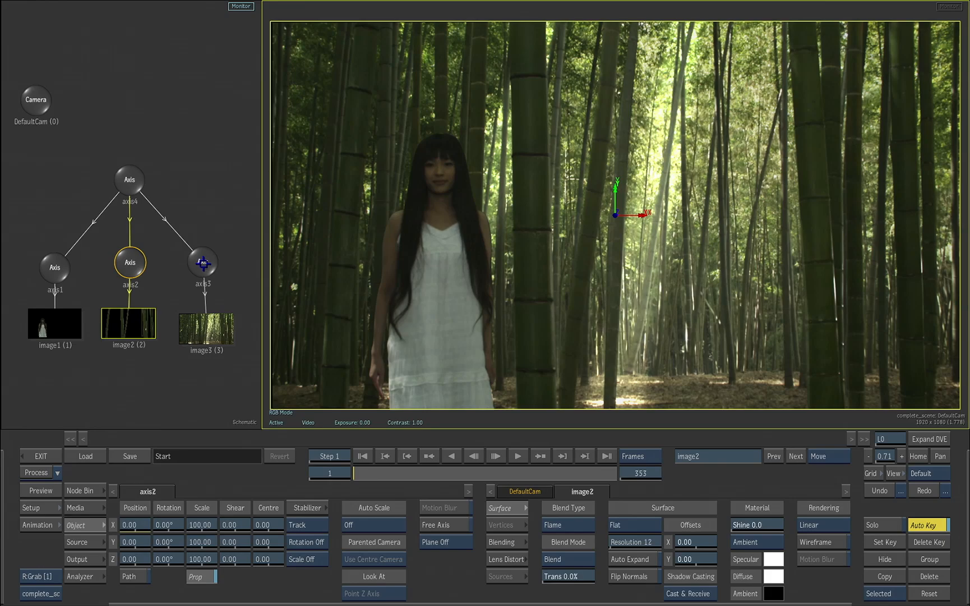
{"action": "left_click", "coordinate": [203, 262]}
{"action": "left_click_drag", "start_coordinate": [165, 540], "coordinate": [491, 521]}
{"action": "left_click", "coordinate": [864, 491]}
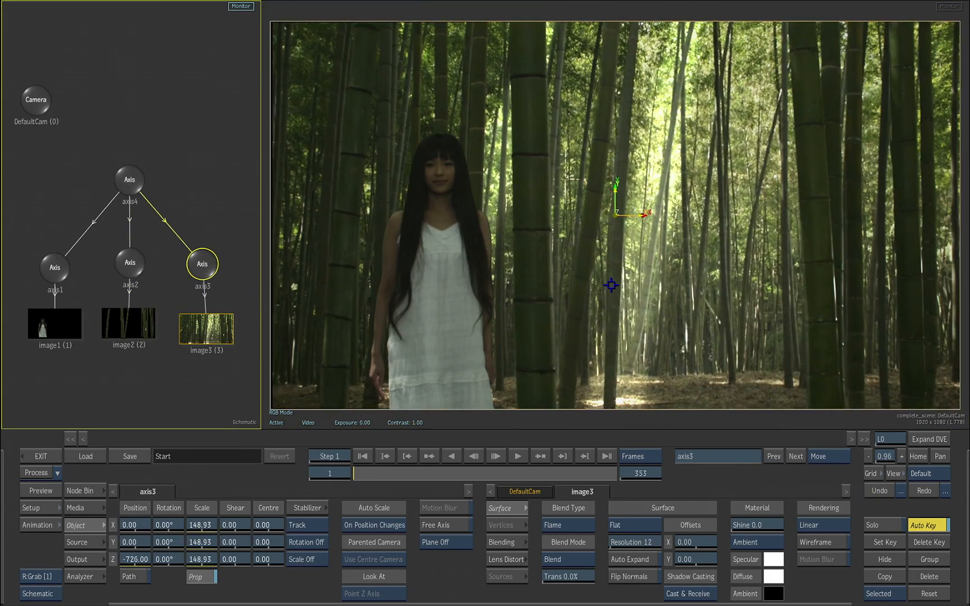
{"action": "left_click_drag", "start_coordinate": [671, 233], "coordinate": [749, 366]}
{"action": "left_click", "coordinate": [873, 493]}
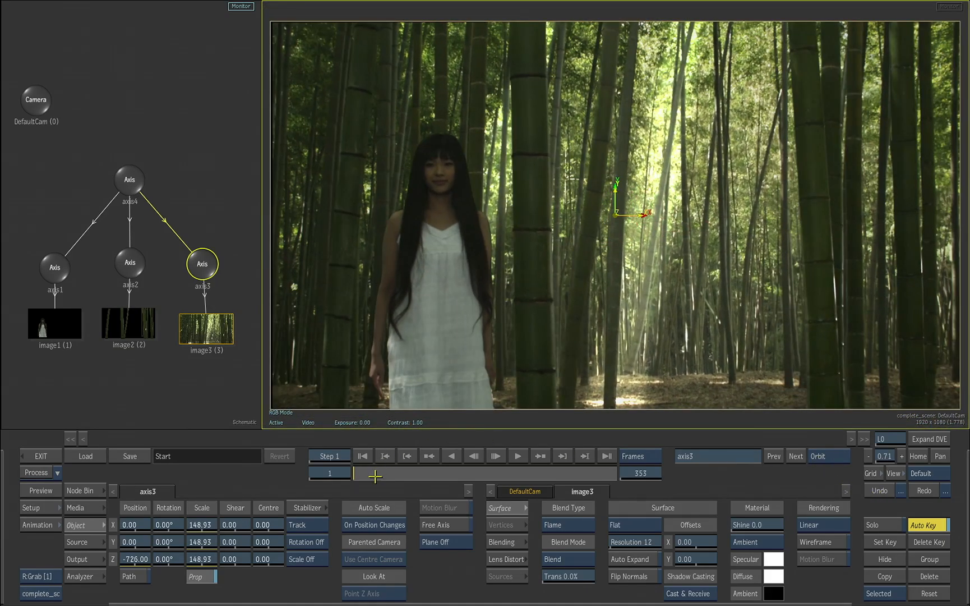
Add a Light node from the ReLighting set to the scene at about X -300, Y 87
{"action": "mouse_move", "coordinate": [376, 475]}
{"action": "left_mouse_down"}
{"action": "mouse_move", "coordinate": [470, 487]}
{"action": "mouse_move", "coordinate": [505, 474]}
{"action": "mouse_move", "coordinate": [360, 473]}
{"action": "mouse_move", "coordinate": [511, 467]}
{"action": "mouse_move", "coordinate": [196, 481]}
{"action": "left_mouse_up"}
{"action": "left_click", "coordinate": [86, 491]}
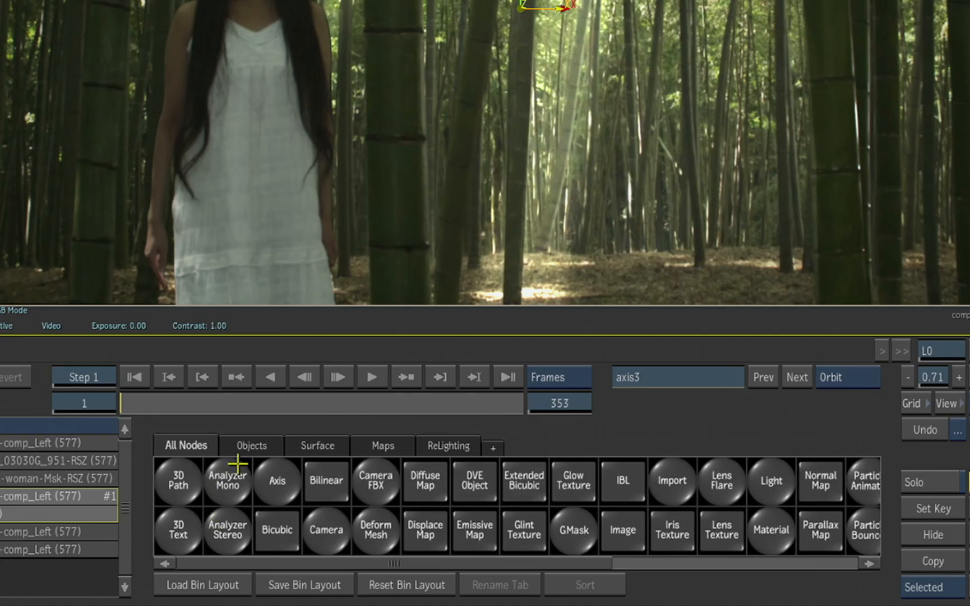
{"action": "left_click", "coordinate": [440, 446]}
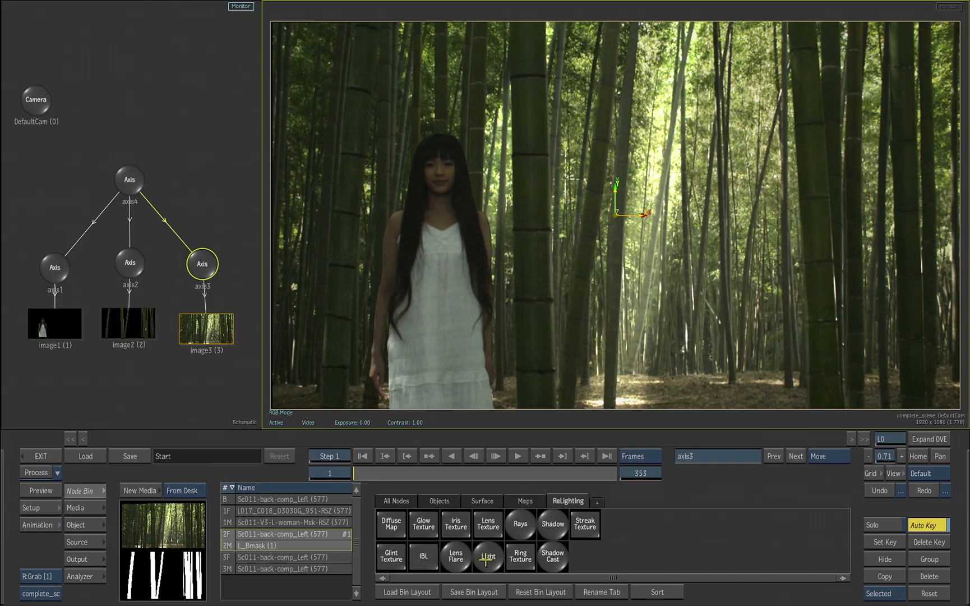
{"action": "left_click_drag", "start_coordinate": [619, 234], "coordinate": [502, 179]}
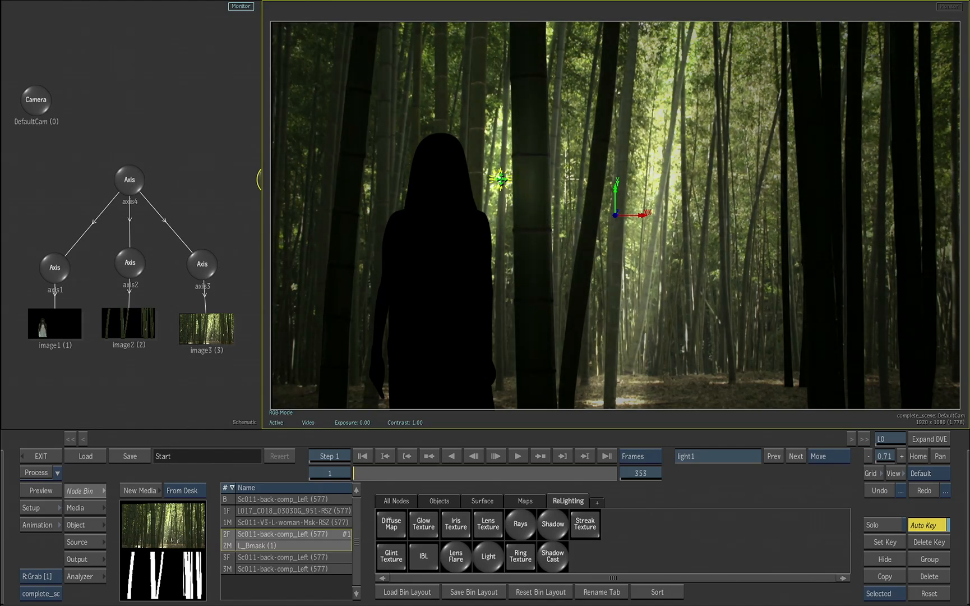
Position light1 beside the woman at about X -331, Y 41, Z 787, and set its intensity to 154%
{"action": "left_click", "coordinate": [101, 521]}
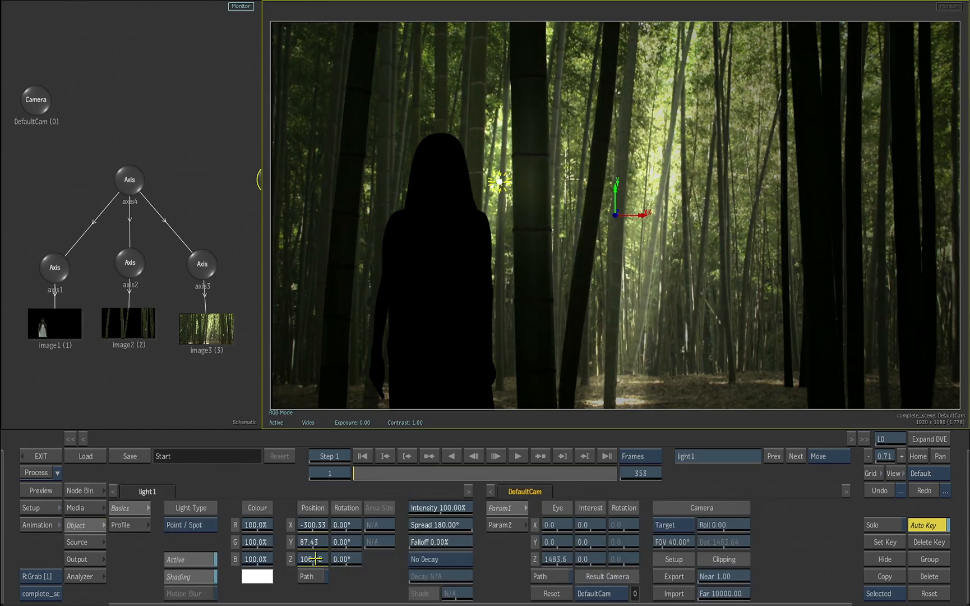
{"action": "left_click_drag", "start_coordinate": [316, 558], "coordinate": [596, 495]}
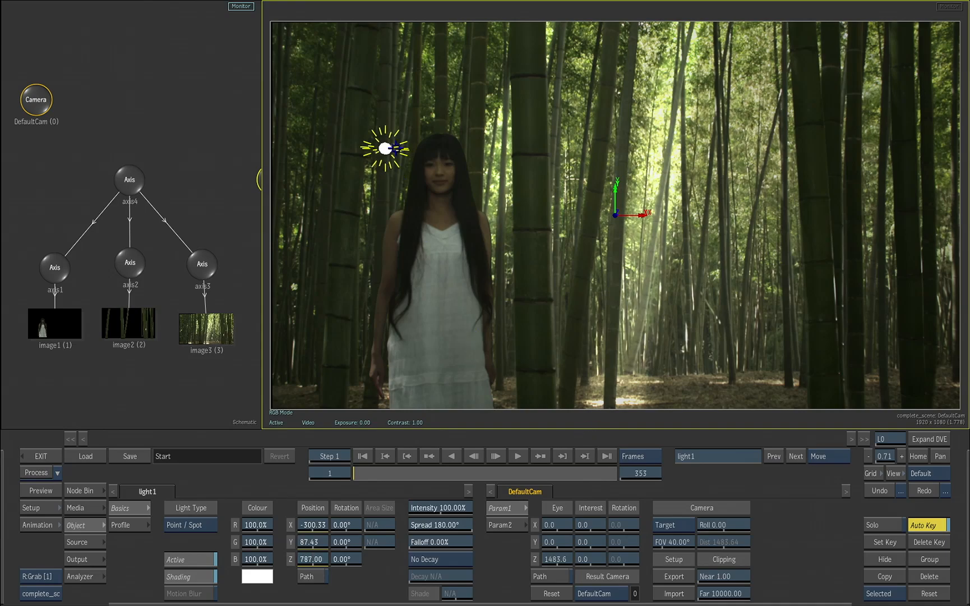
{"action": "left_click_drag", "start_coordinate": [387, 148], "coordinate": [363, 184]}
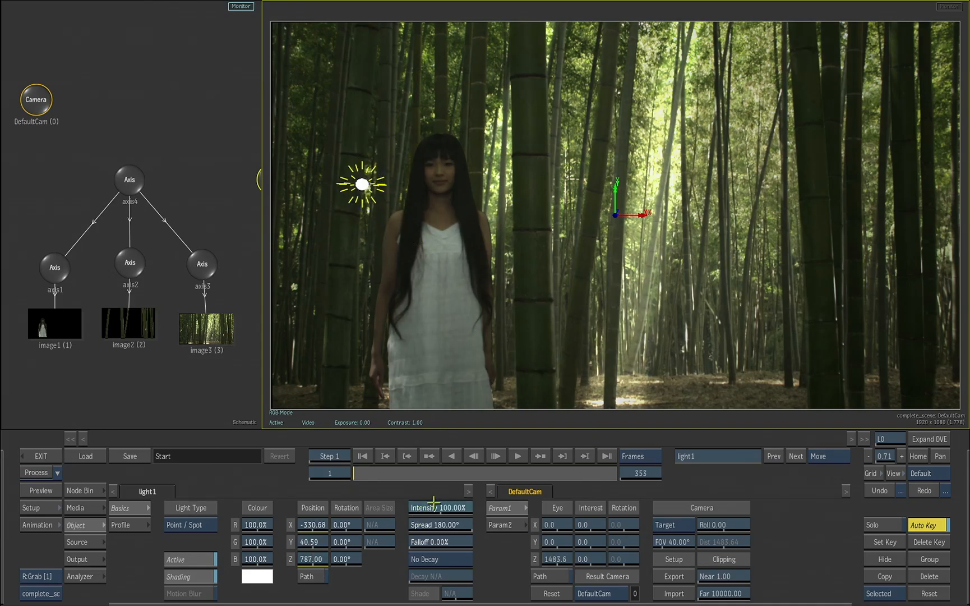
{"action": "left_click_drag", "start_coordinate": [433, 503], "coordinate": [454, 489]}
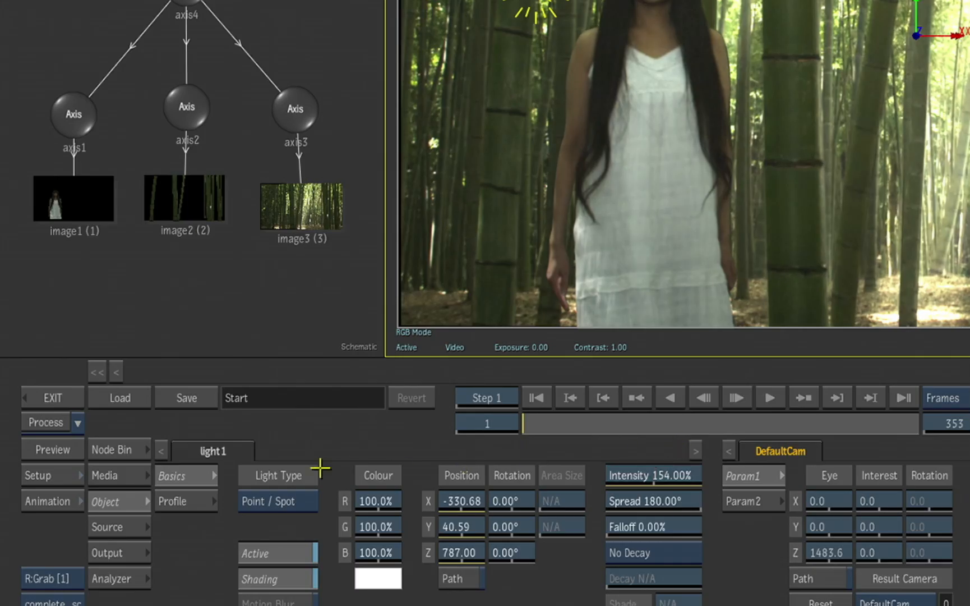
Change light1 to the Ellipse Area type and narrow its spread to 45°
{"action": "left_click", "coordinate": [288, 496]}
{"action": "left_click", "coordinate": [283, 422]}
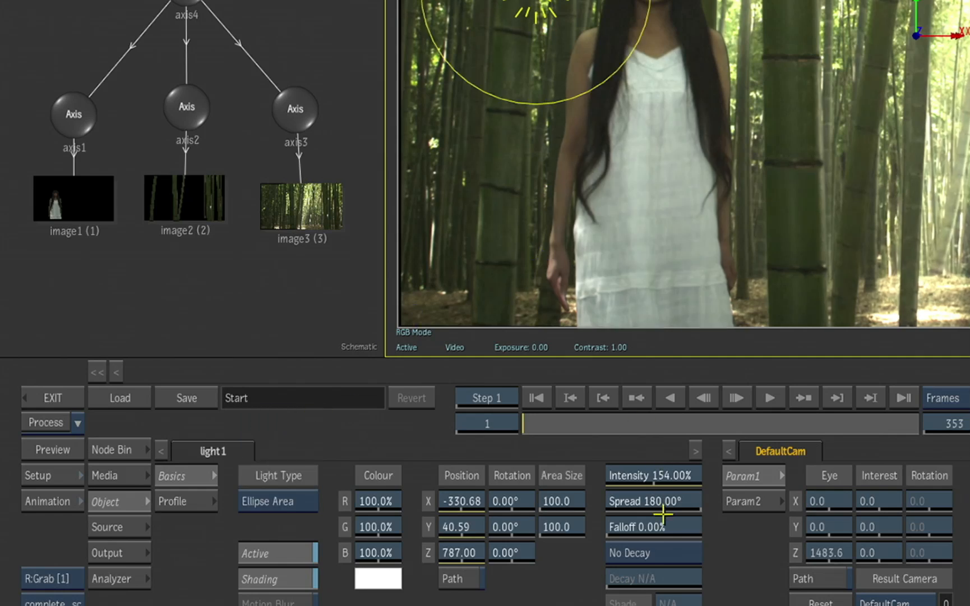
{"action": "left_click_drag", "start_coordinate": [639, 496], "coordinate": [583, 505]}
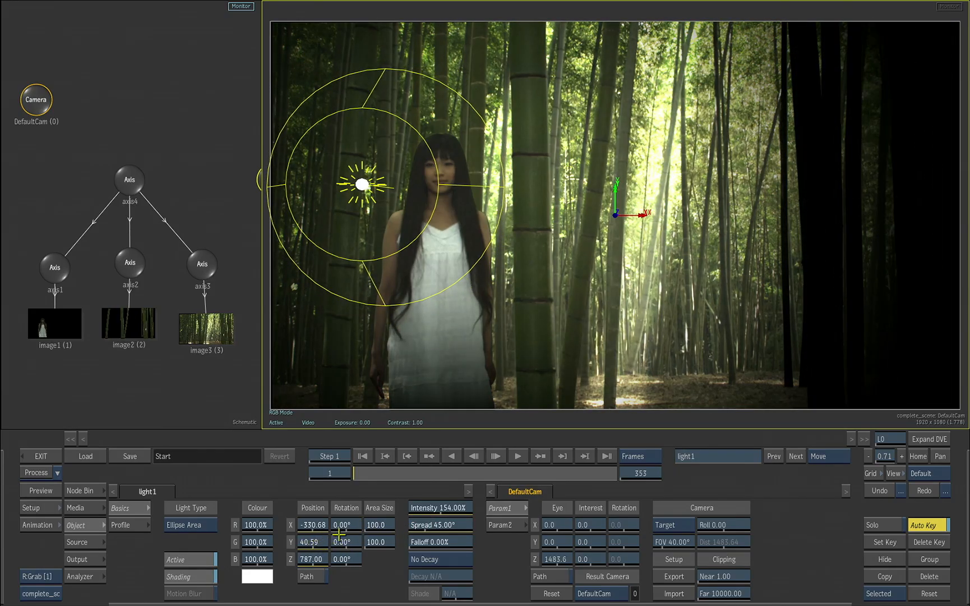
Refine light1 with an area width of 145, intensity of 169%, Y rotation of 2° and Z position of 845
{"action": "left_click_drag", "start_coordinate": [376, 525], "coordinate": [439, 508]}
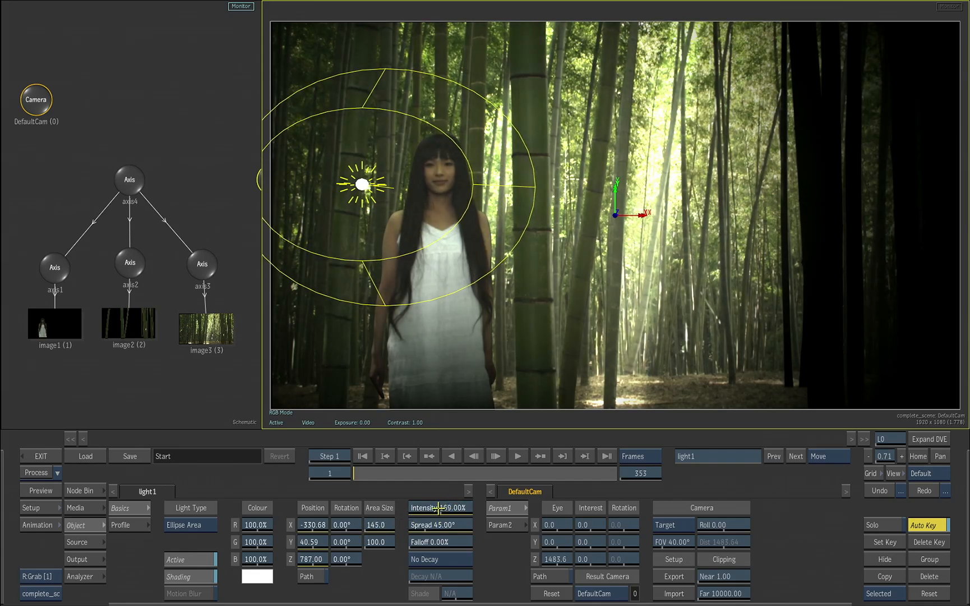
{"action": "left_click_drag", "start_coordinate": [341, 540], "coordinate": [367, 526]}
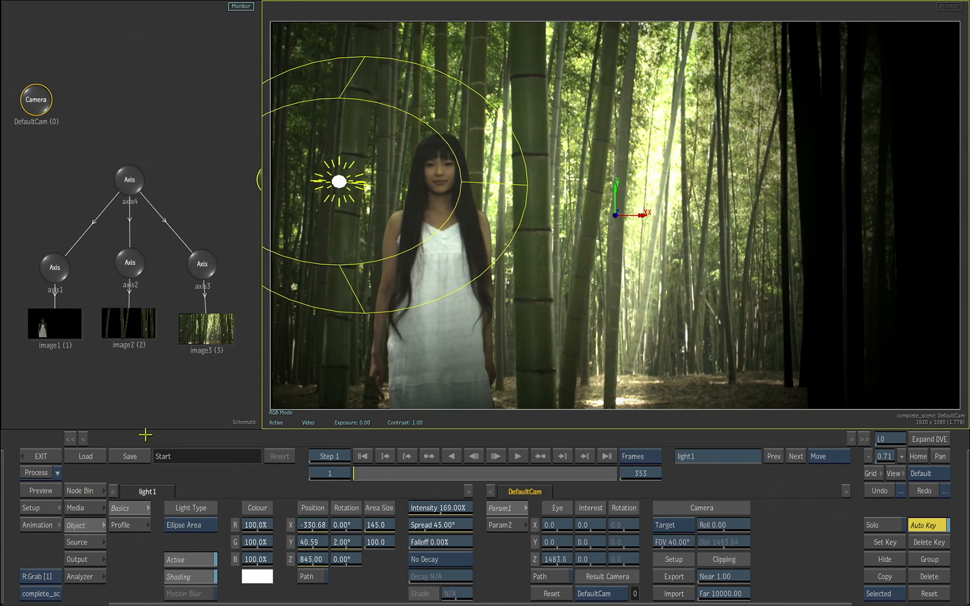
Add a second Light node and place it over the dark bamboo at about X 571, Y 277
{"action": "left_click_drag", "start_coordinate": [180, 369], "coordinate": [119, 370]}
{"action": "left_click_drag", "start_coordinate": [189, 387], "coordinate": [168, 389]}
{"action": "left_click_drag", "start_coordinate": [178, 388], "coordinate": [148, 387]}
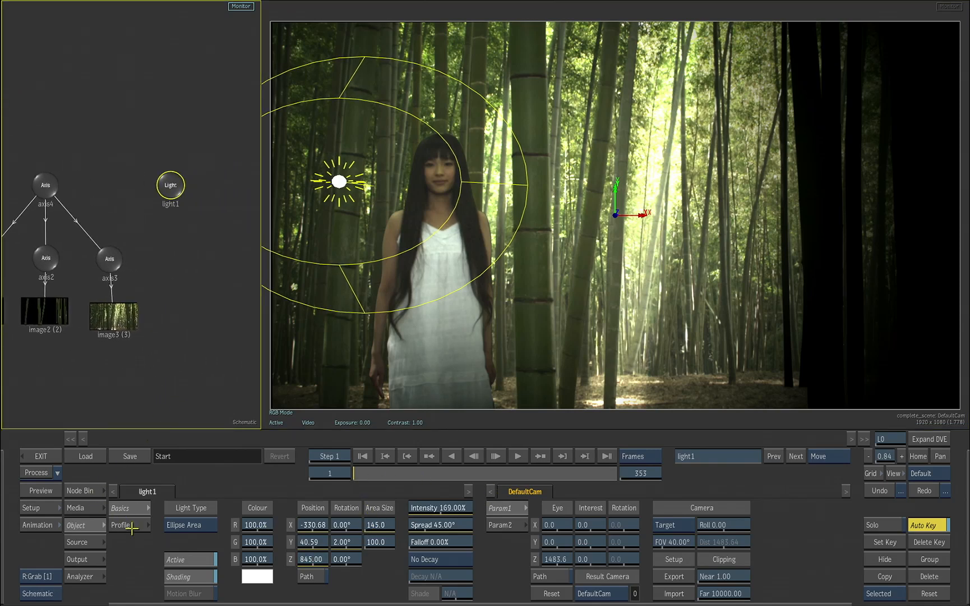
{"action": "left_click", "coordinate": [85, 491]}
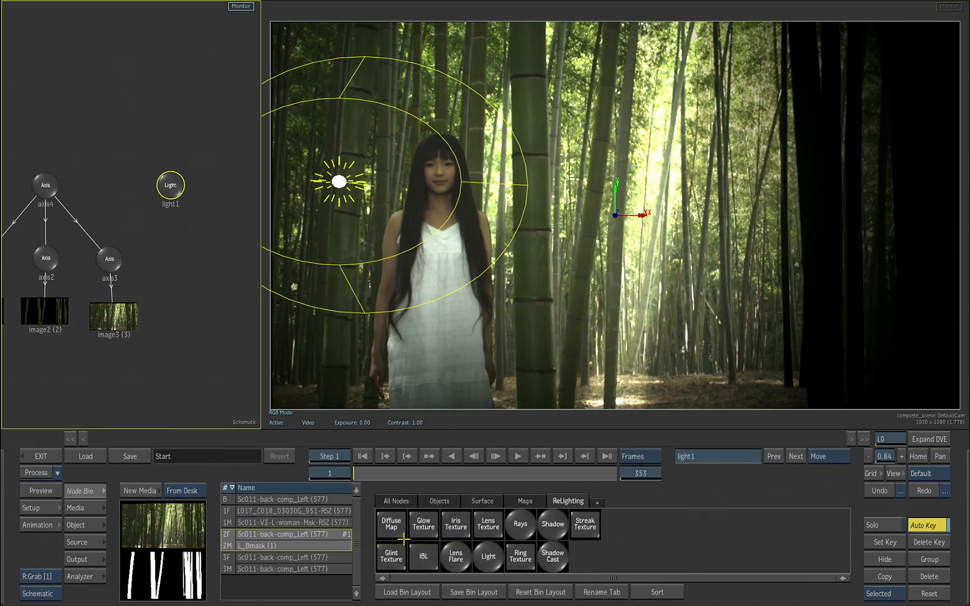
{"action": "double_click", "coordinate": [486, 557]}
{"action": "left_click_drag", "start_coordinate": [588, 228], "coordinate": [808, 122]}
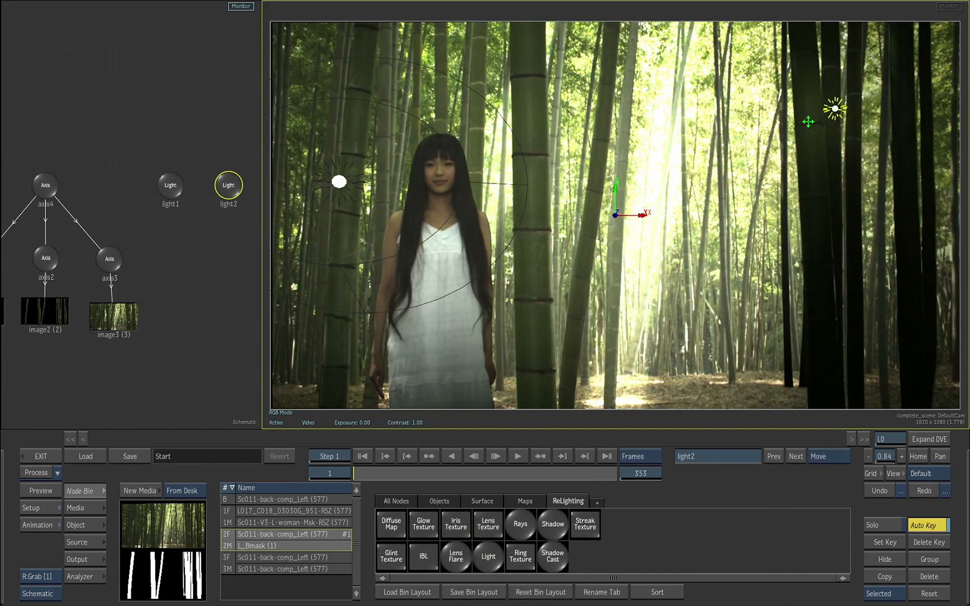
Set light2's Z position to 528 and its intensity to 45%, and move it to about X 505, Y 239
{"action": "left_click", "coordinate": [86, 523]}
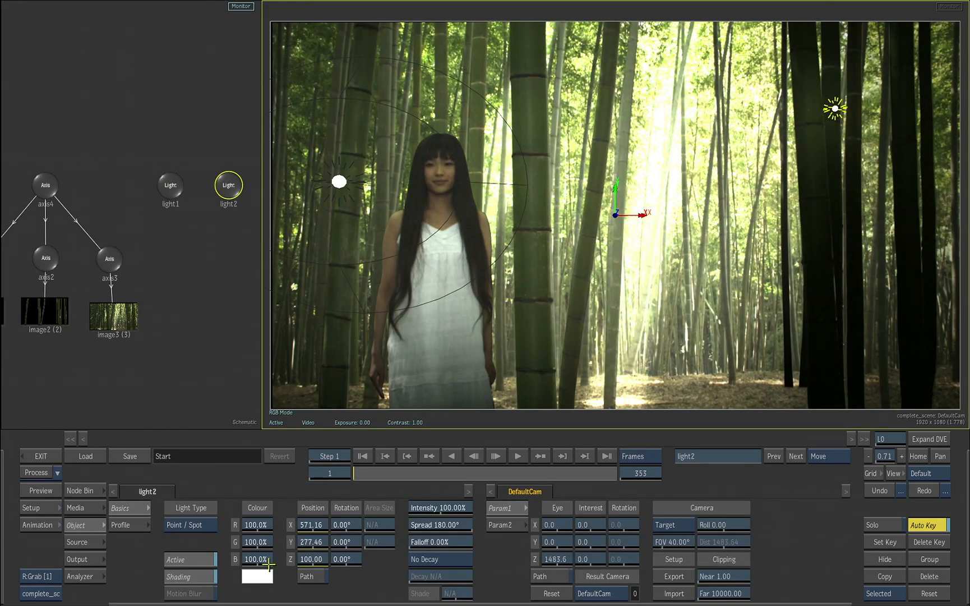
{"action": "left_click_drag", "start_coordinate": [322, 554], "coordinate": [395, 510]}
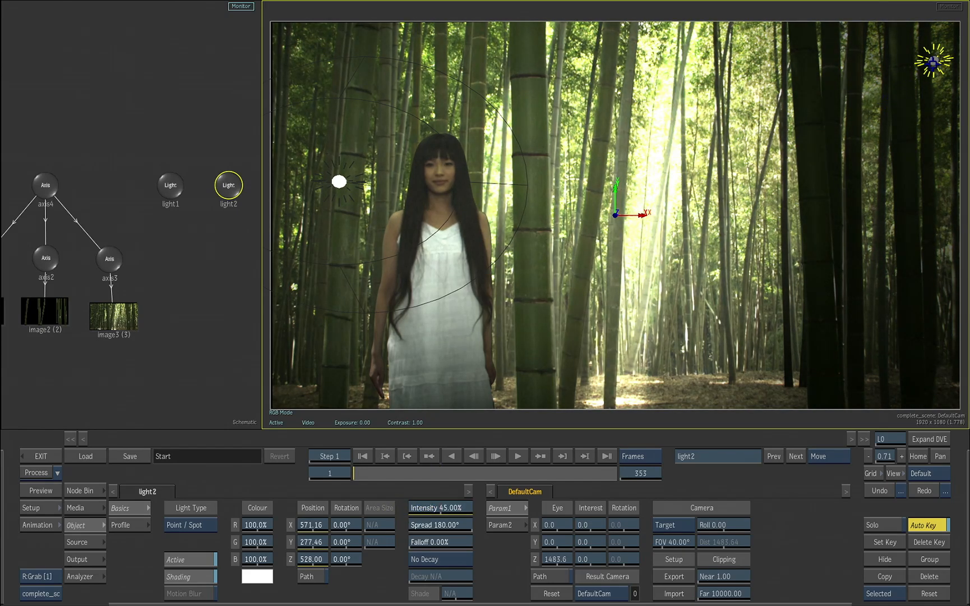
{"action": "left_click_drag", "start_coordinate": [934, 62], "coordinate": [897, 82]}
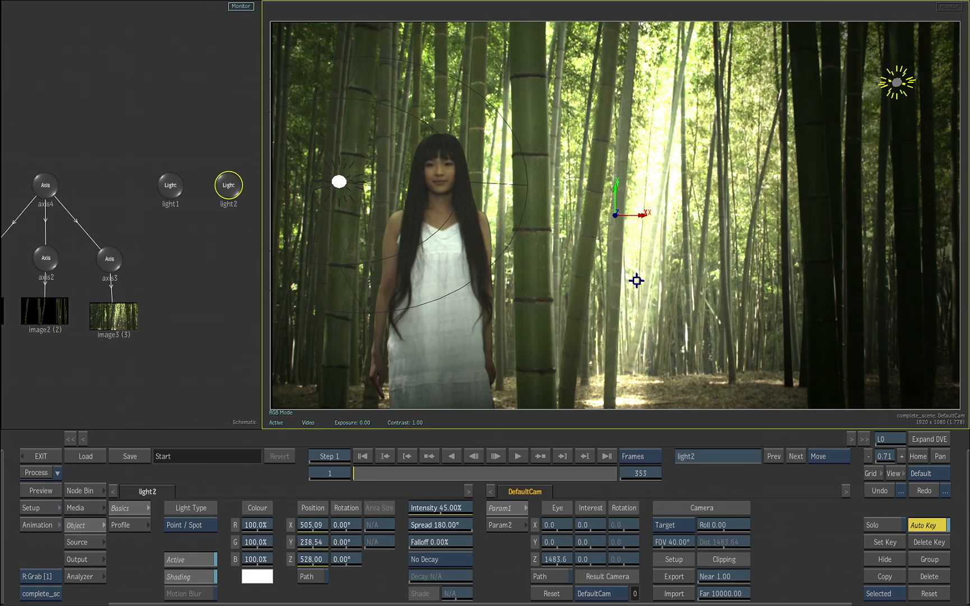
Attach a Shadow Cast node to light1
{"action": "left_click", "coordinate": [170, 187]}
{"action": "left_click", "coordinate": [84, 490]}
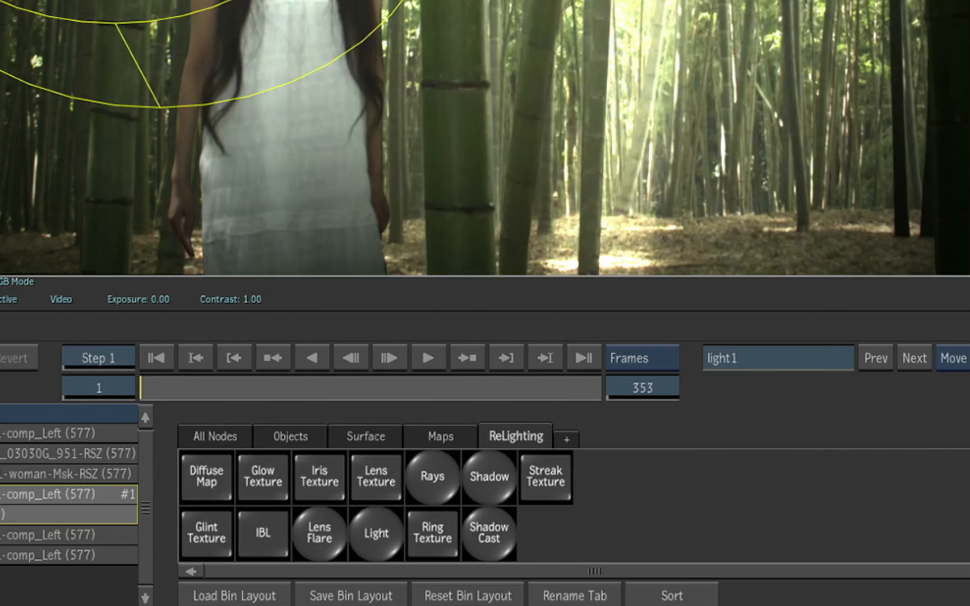
{"action": "left_click", "coordinate": [488, 536]}
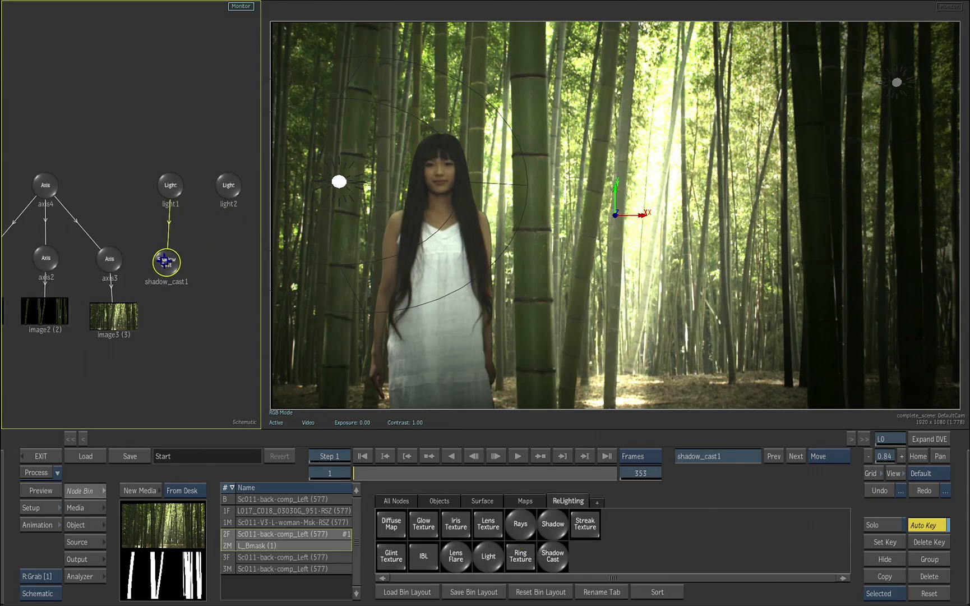
Switch the shadow cast node's current output to 2.5D Shadows and set its softness to 9
{"action": "left_click", "coordinate": [171, 257]}
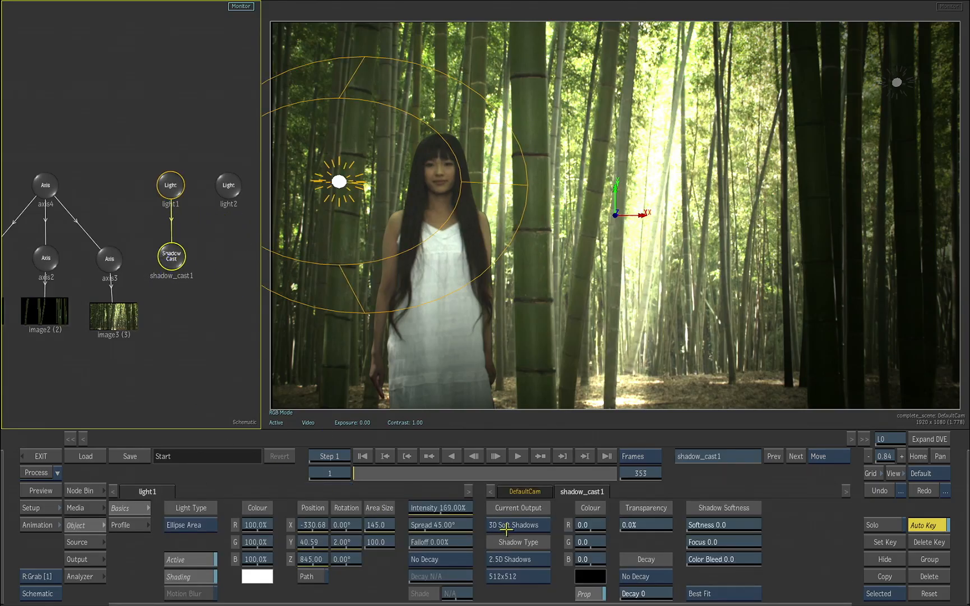
{"action": "left_click", "coordinate": [506, 528]}
{"action": "left_click", "coordinate": [504, 515]}
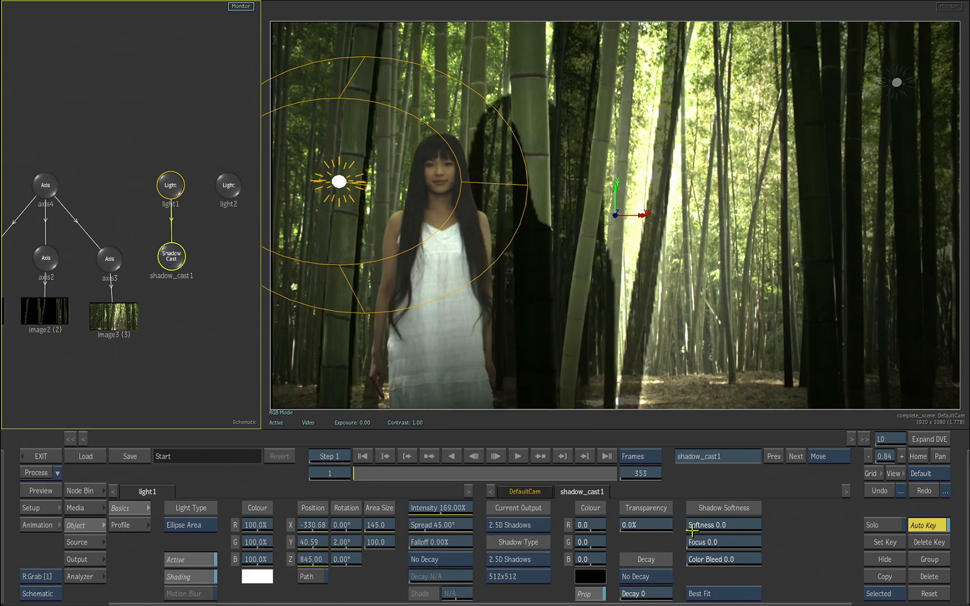
{"action": "left_click_drag", "start_coordinate": [693, 529], "coordinate": [709, 529]}
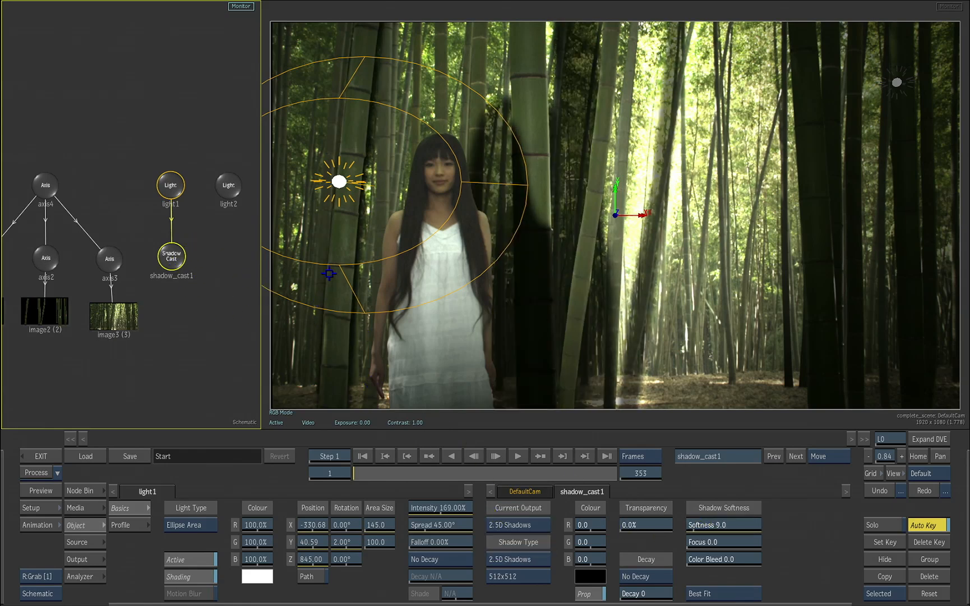
Set light1's X rotation to 1° and move the light slightly lower and farther from the woman
{"action": "left_click", "coordinate": [331, 264]}
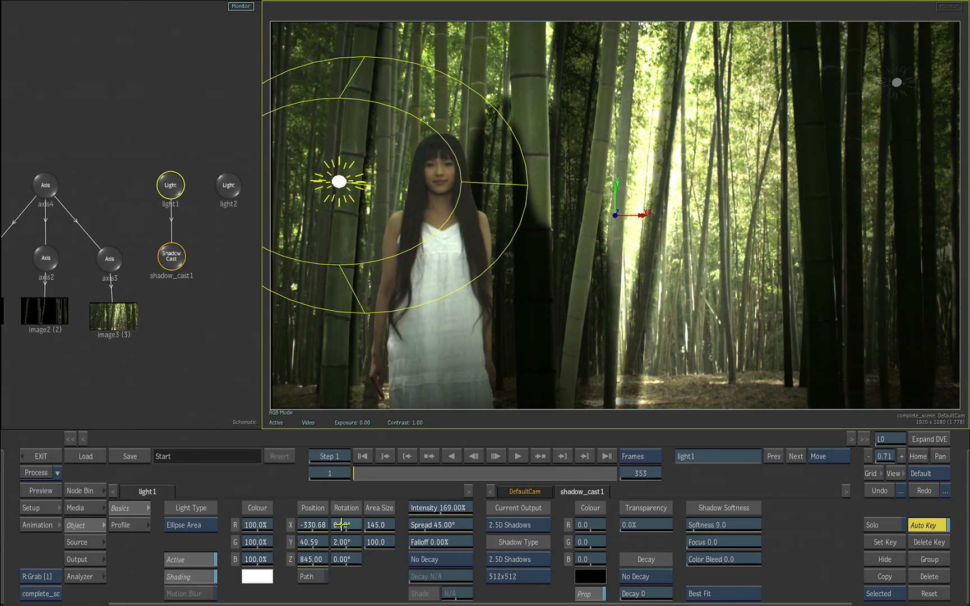
{"action": "mouse_move", "coordinate": [341, 525]}
{"action": "left_mouse_down"}
{"action": "mouse_move", "coordinate": [326, 526]}
{"action": "mouse_move", "coordinate": [338, 524]}
{"action": "left_mouse_up"}
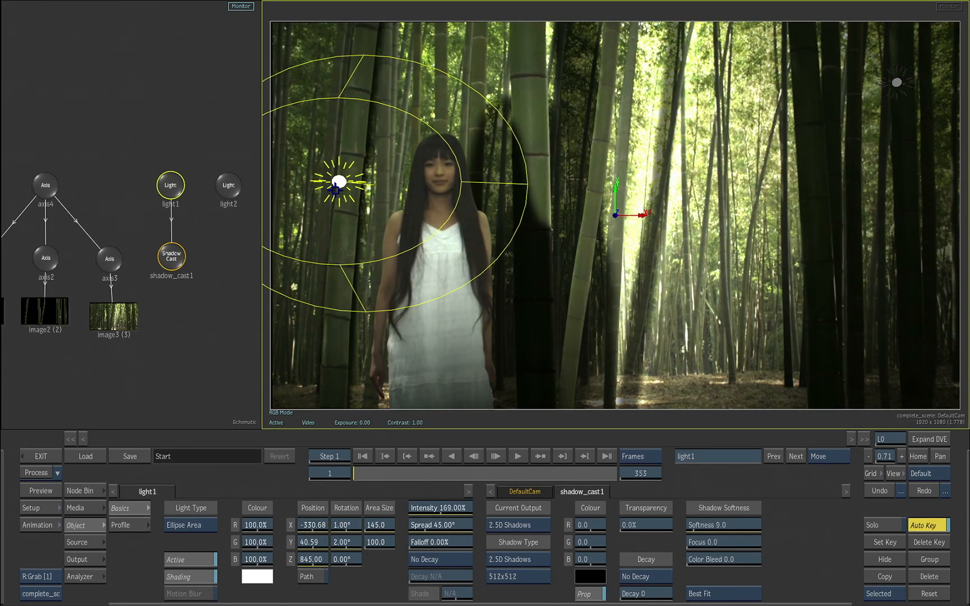
{"action": "left_click_drag", "start_coordinate": [335, 189], "coordinate": [313, 217]}
Connect light2 to the shadow cast node and reposition the light to about X 114, Y 163, Z 793
{"action": "left_click_drag", "start_coordinate": [891, 86], "coordinate": [766, 122]}
{"action": "mouse_move", "coordinate": [228, 186]}
{"action": "left_mouse_down"}
{"action": "mouse_move", "coordinate": [214, 219]}
{"action": "mouse_move", "coordinate": [229, 194]}
{"action": "left_mouse_up"}
{"action": "left_click_drag", "start_coordinate": [784, 115], "coordinate": [376, 163]}
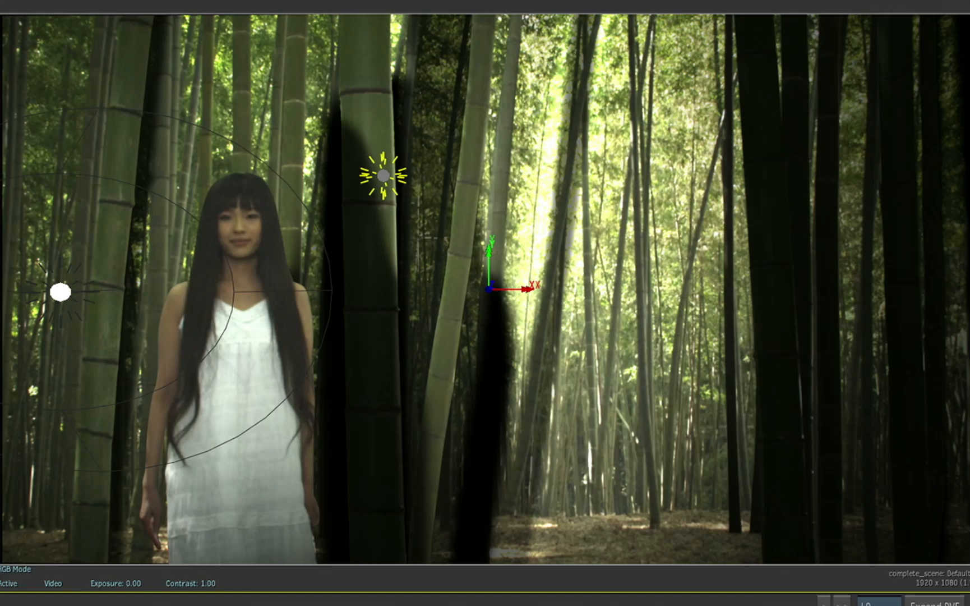
{"action": "left_click_drag", "start_coordinate": [382, 488], "coordinate": [416, 474]}
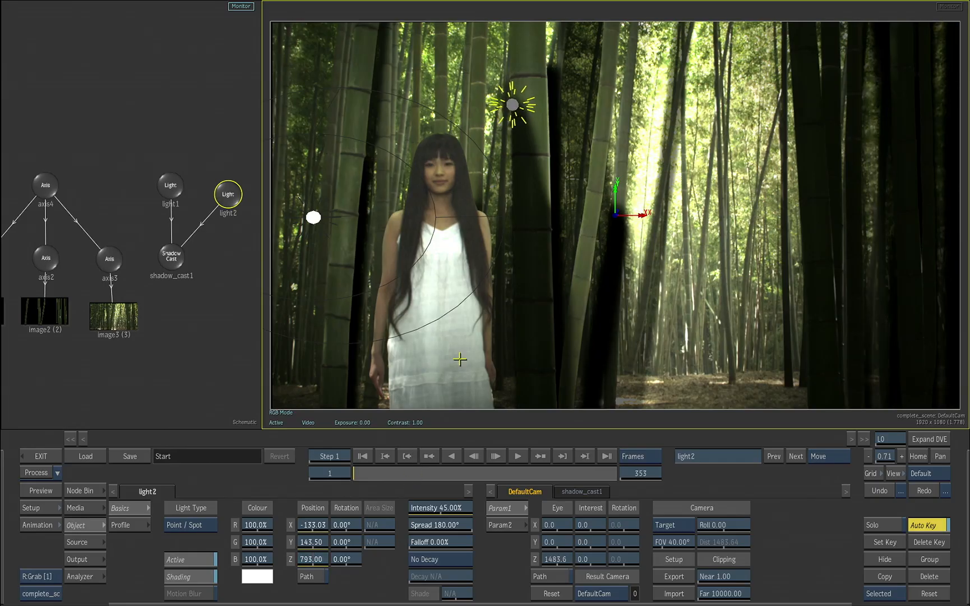
{"action": "left_click_drag", "start_coordinate": [512, 104], "coordinate": [690, 105]}
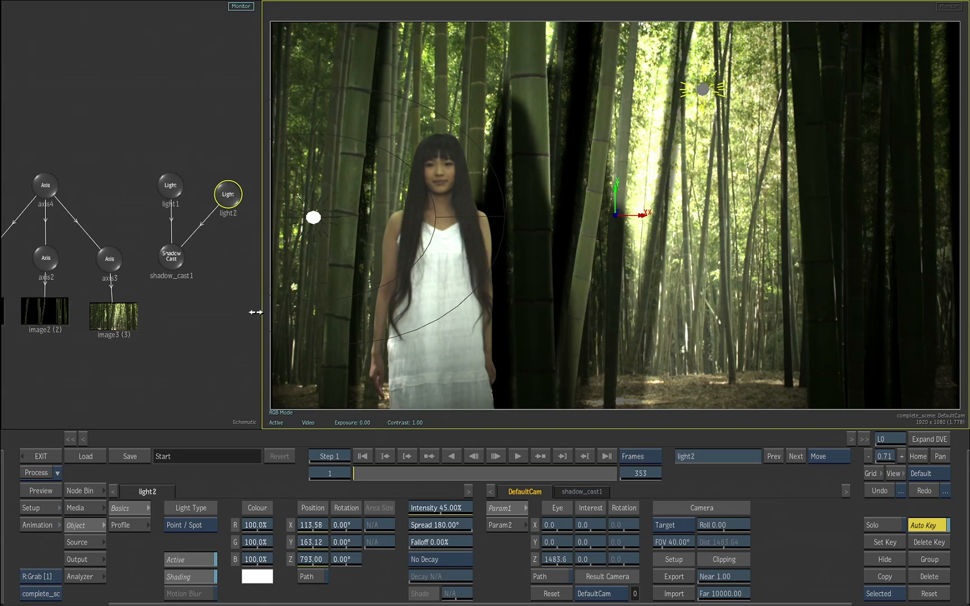
Turn off shadow casting for the image3 background layer
{"action": "left_click", "coordinate": [127, 324]}
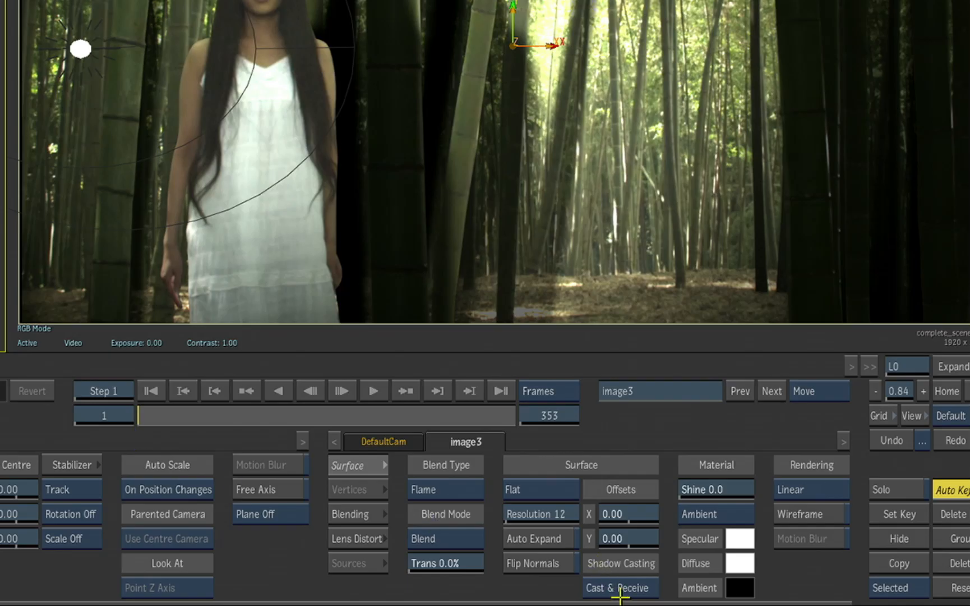
{"action": "left_click", "coordinate": [619, 596]}
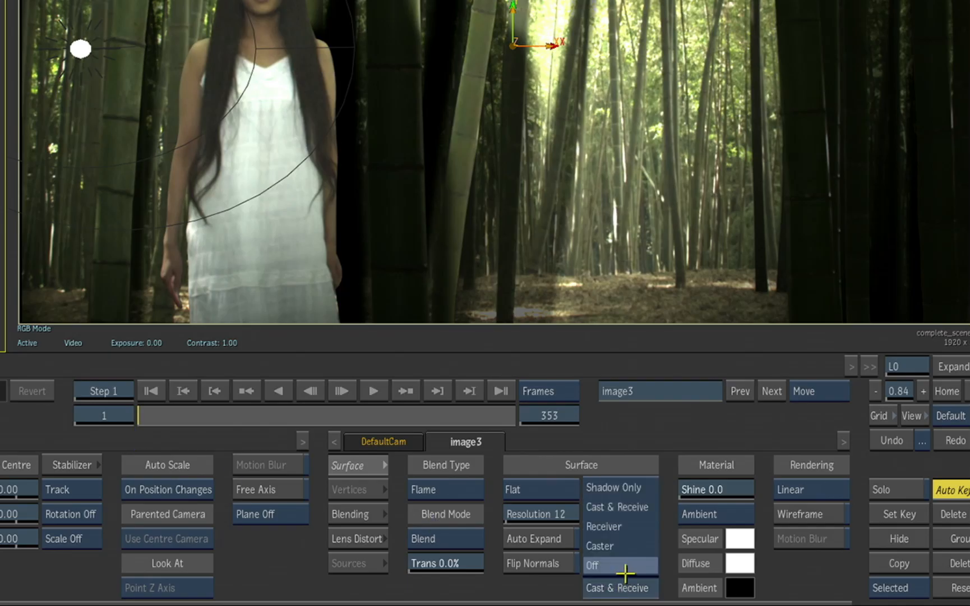
{"action": "left_click", "coordinate": [624, 568]}
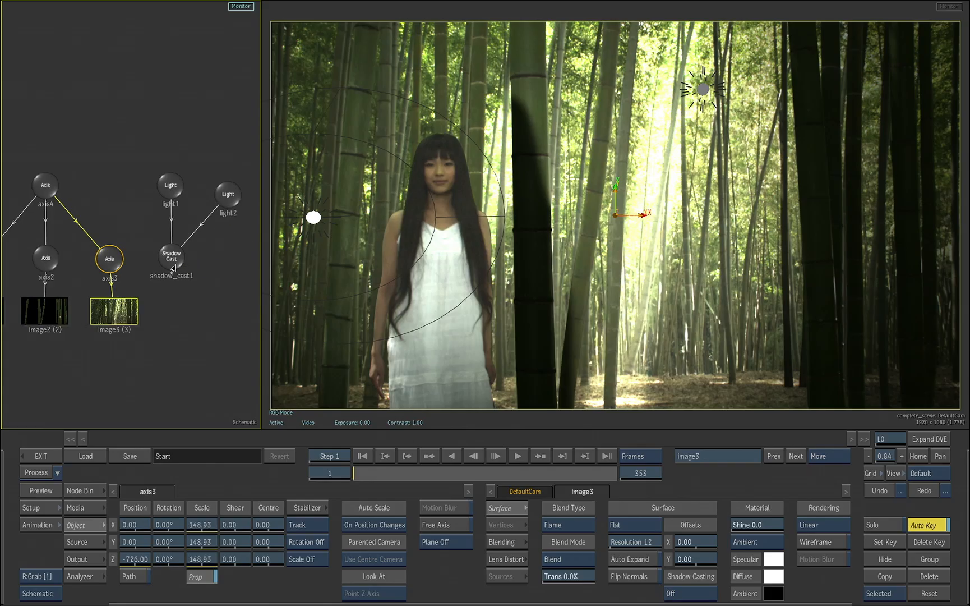
Lower light1 at frame 1 and reposition it near the end of the shot to follow the woman's approach
{"action": "left_click", "coordinate": [171, 187]}
{"action": "left_click_drag", "start_coordinate": [313, 218], "coordinate": [316, 247]}
{"action": "left_click_drag", "start_coordinate": [378, 480], "coordinate": [628, 469]}
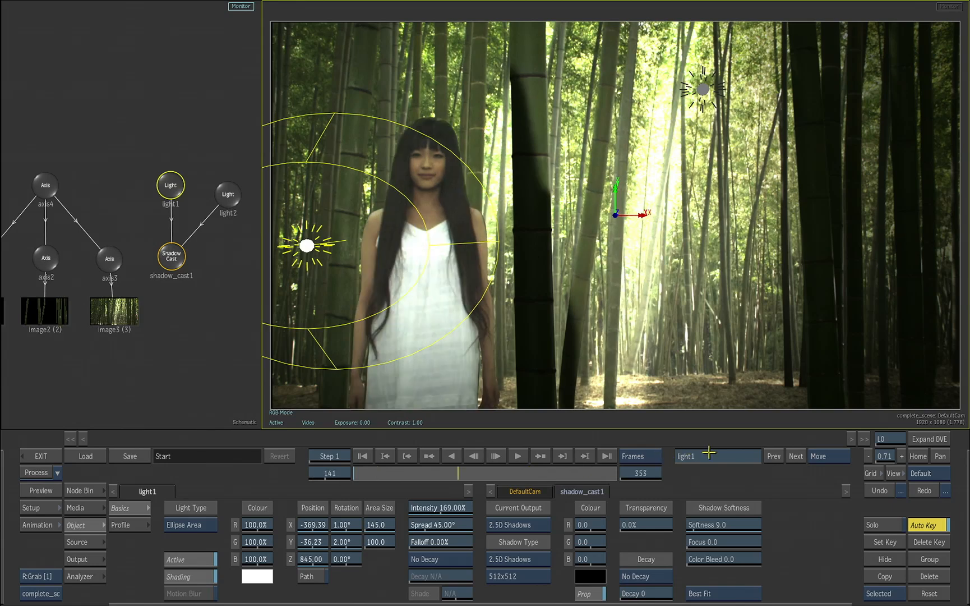
{"action": "left_click_drag", "start_coordinate": [306, 561], "coordinate": [317, 527]}
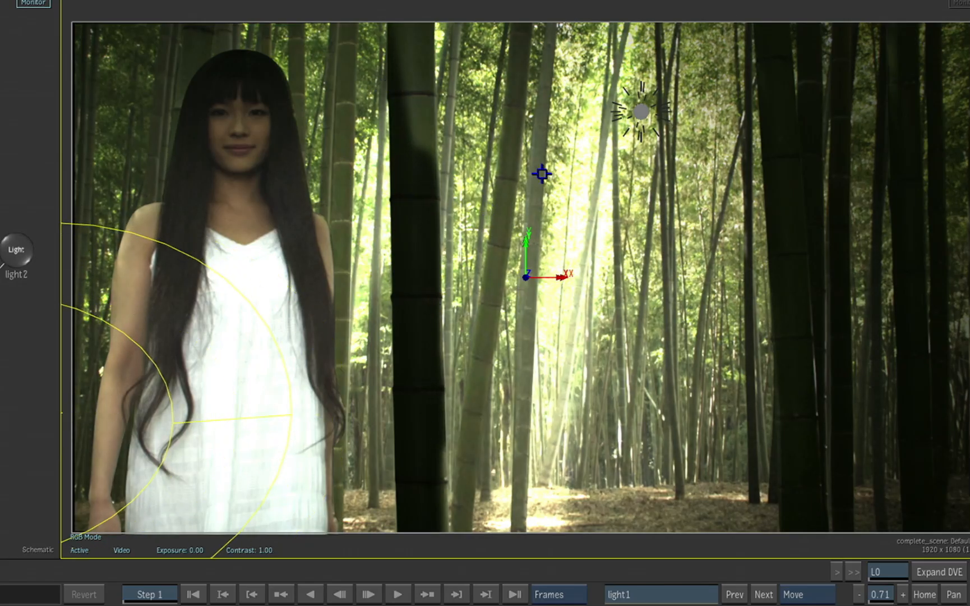
Move light2 to about X -85, Y 183 at frame 353, and scrub back to frame 1 to check the animated lighting
{"action": "left_click_drag", "start_coordinate": [645, 110], "coordinate": [405, 95]}
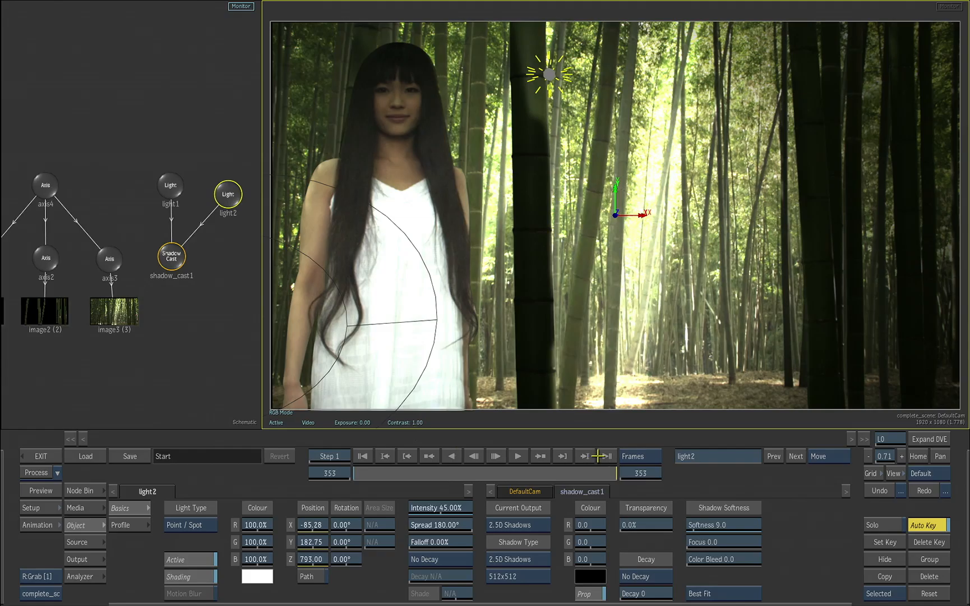
{"action": "left_click_drag", "start_coordinate": [544, 473], "coordinate": [346, 480]}
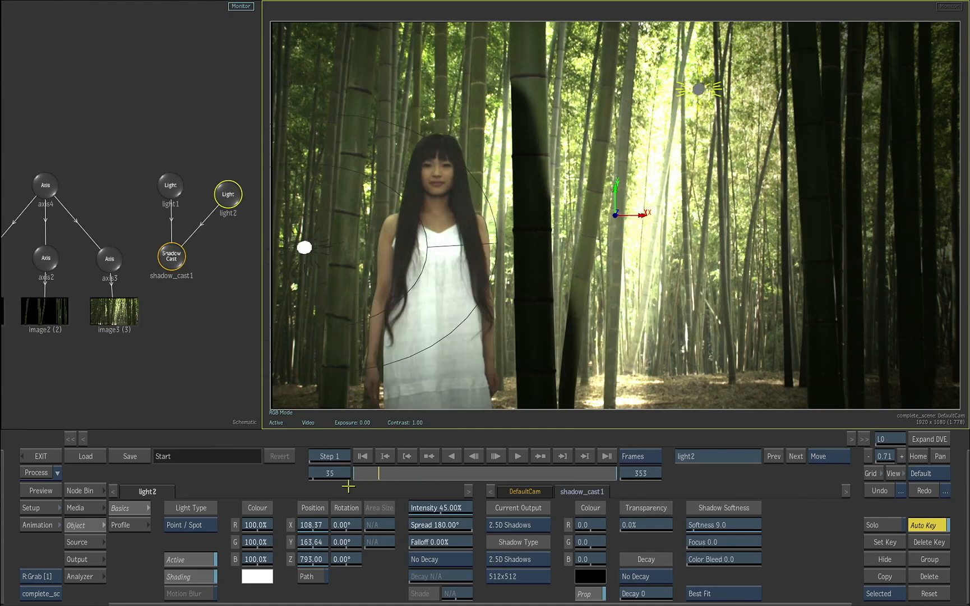
{"action": "left_click_drag", "start_coordinate": [454, 483], "coordinate": [329, 486]}
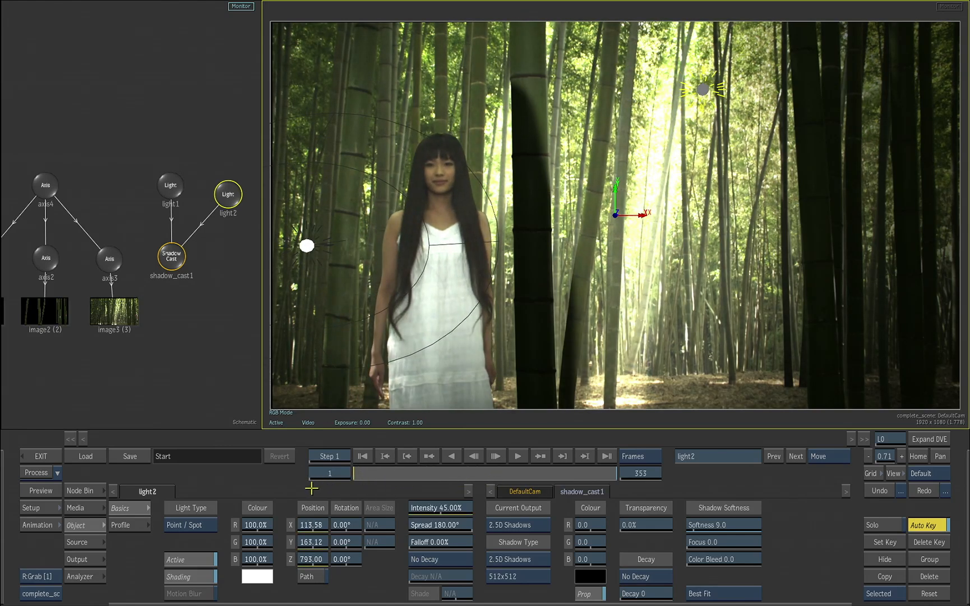
Add a third light at about X 364, Y 133, Z -21 and place its node clear of light2 in the schematic
{"action": "left_click_drag", "start_coordinate": [613, 358], "coordinate": [635, 265]}
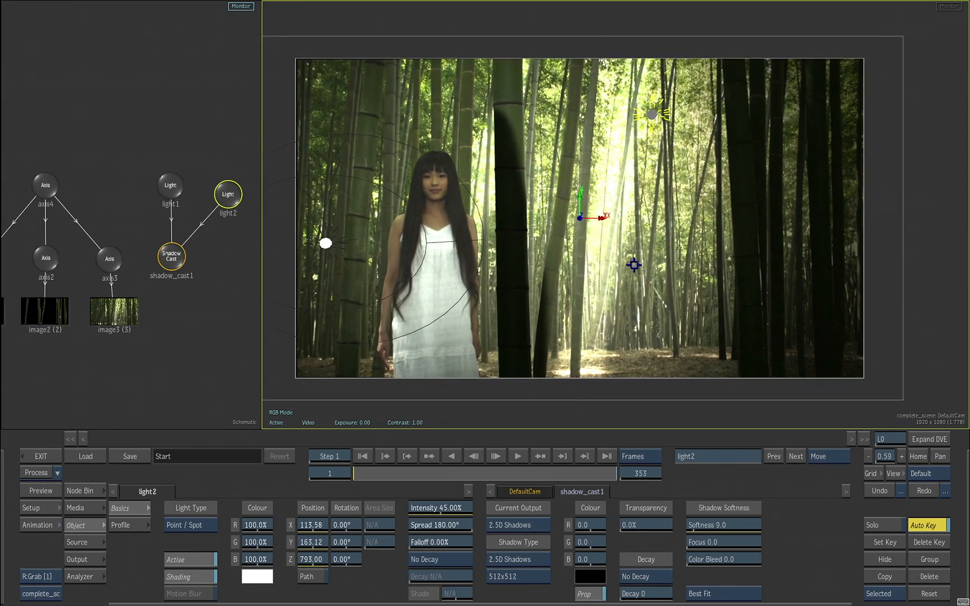
{"action": "left_click", "coordinate": [99, 492]}
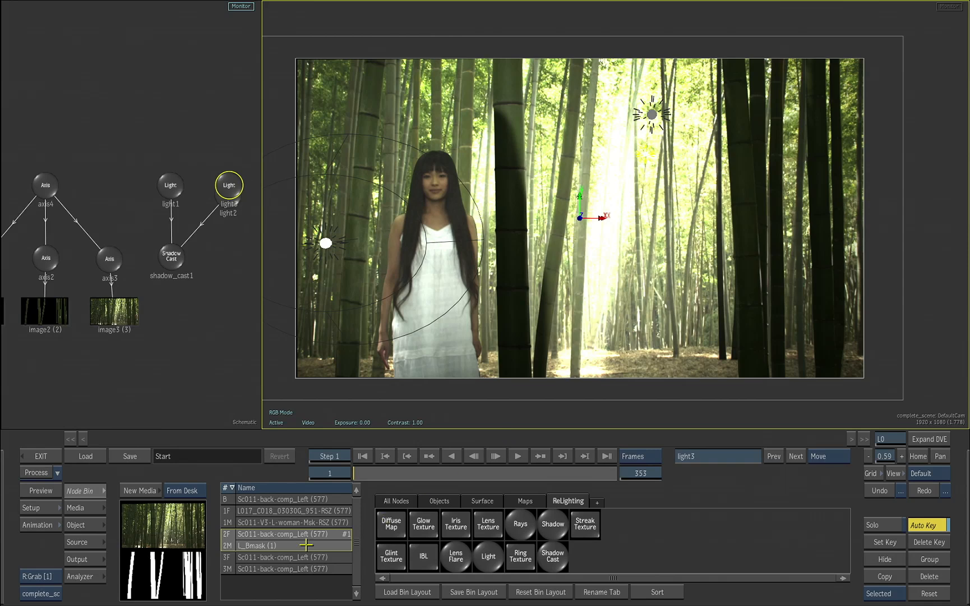
{"action": "left_click", "coordinate": [88, 525]}
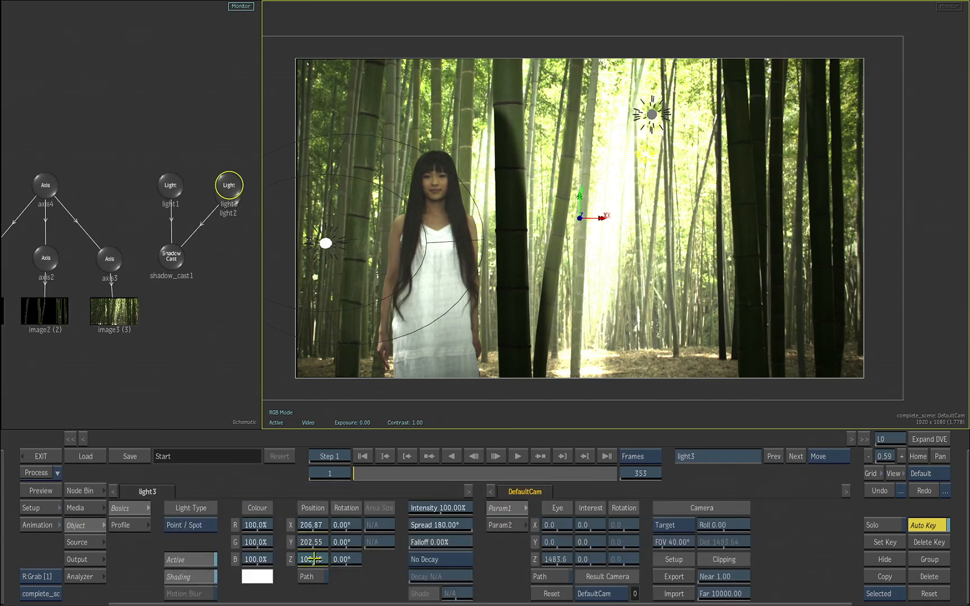
{"action": "left_click_drag", "start_coordinate": [314, 558], "coordinate": [279, 554]}
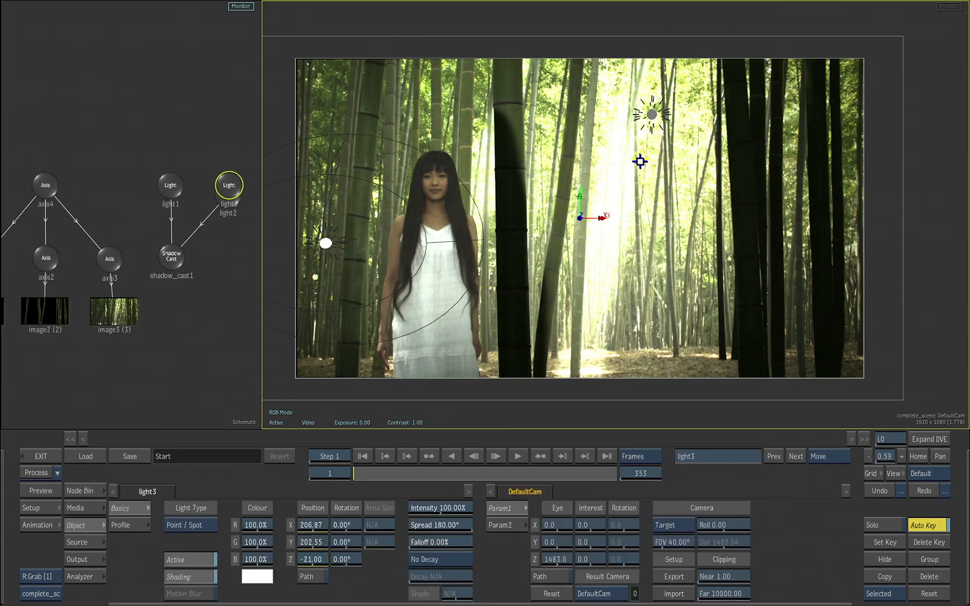
{"action": "left_click_drag", "start_coordinate": [713, 207], "coordinate": [685, 180]}
{"action": "left_click_drag", "start_coordinate": [193, 329], "coordinate": [104, 300]}
{"action": "left_click_drag", "start_coordinate": [141, 156], "coordinate": [199, 167]}
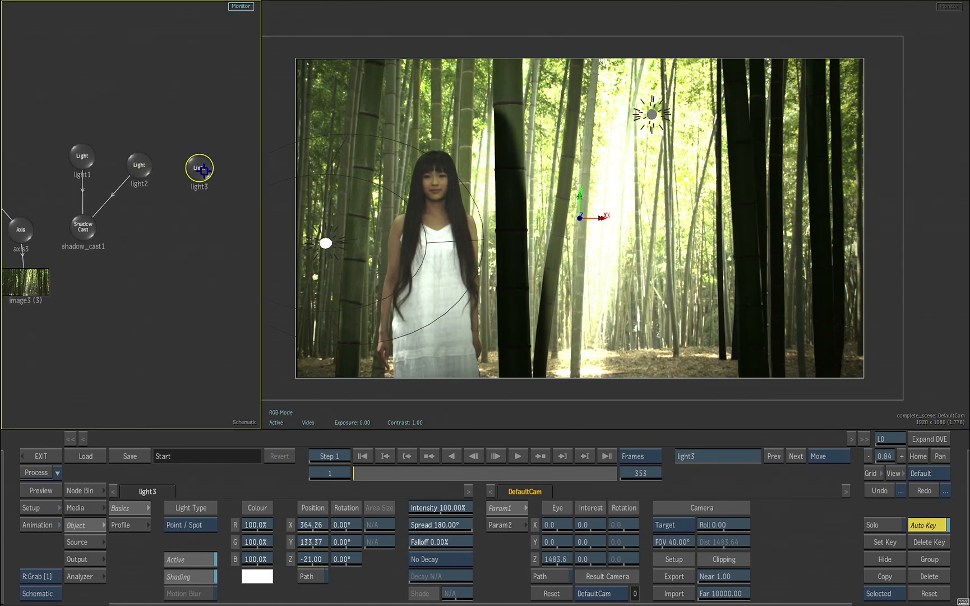
Attach a Lens Flare to light3 and try the flare by moving the light around, ending at about X 326, Y 114
{"action": "left_click", "coordinate": [80, 490]}
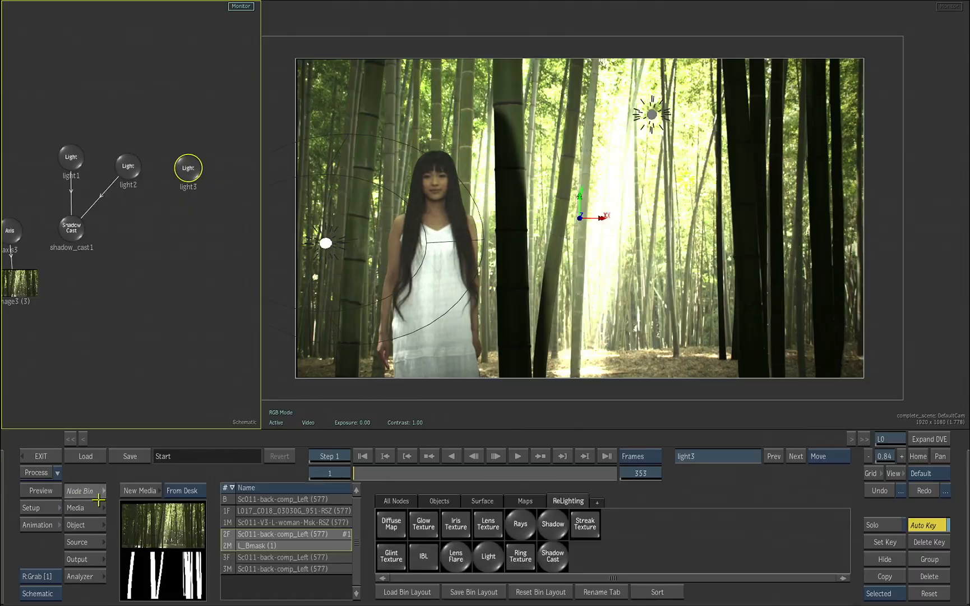
{"action": "left_click", "coordinate": [399, 516]}
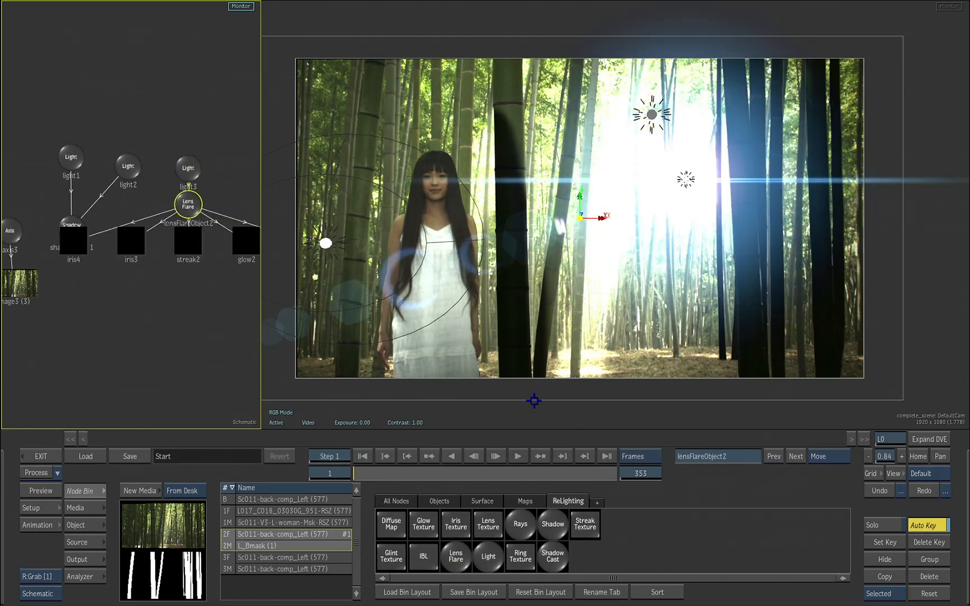
{"action": "left_click_drag", "start_coordinate": [685, 179], "coordinate": [409, 298]}
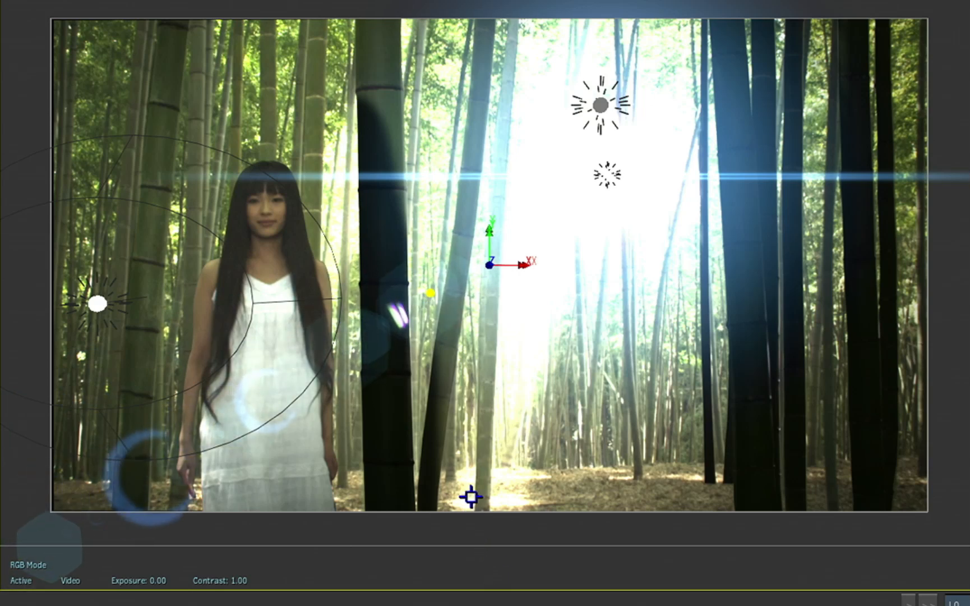
{"action": "mouse_move", "coordinate": [607, 173]}
{"action": "left_mouse_down"}
{"action": "mouse_move", "coordinate": [624, 224]}
{"action": "mouse_move", "coordinate": [640, 217]}
{"action": "left_mouse_up"}
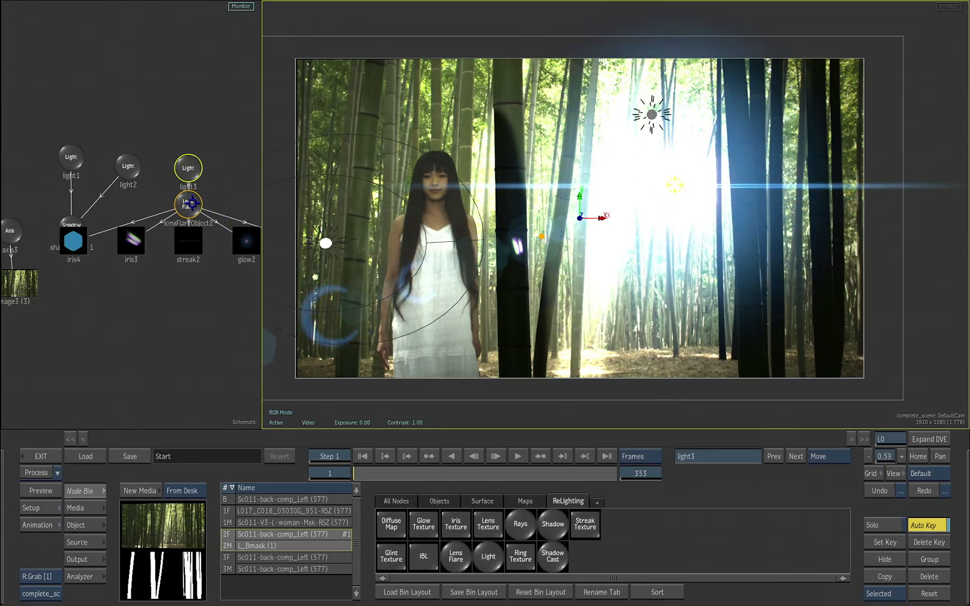
Separate the lens flare node from the lights and tint the flare yellow-green with R 75.2%, G 90.6%, B 38.7%
{"action": "left_click_drag", "start_coordinate": [190, 203], "coordinate": [130, 317]}
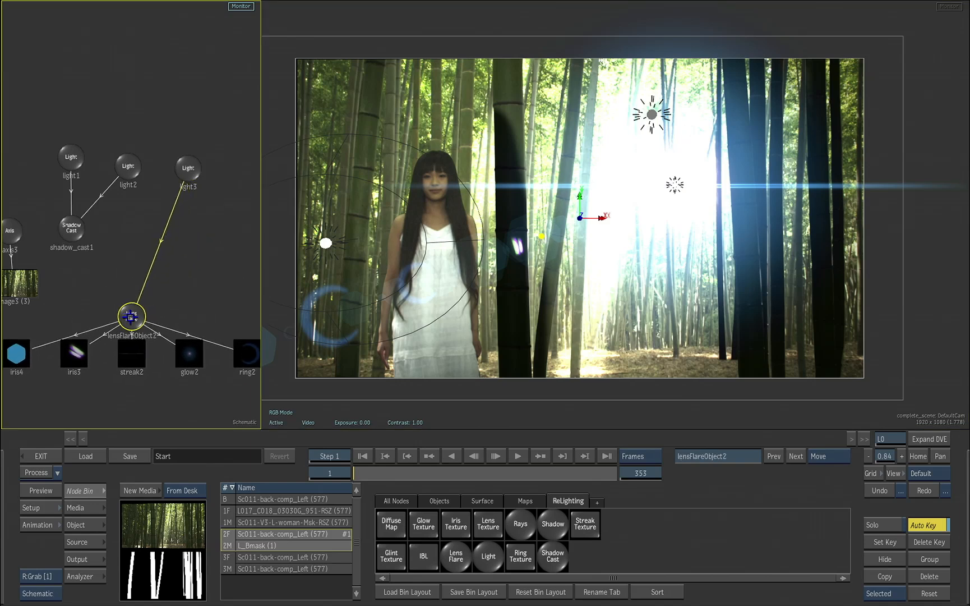
{"action": "double_click", "coordinate": [130, 317]}
{"action": "left_click", "coordinate": [621, 575]}
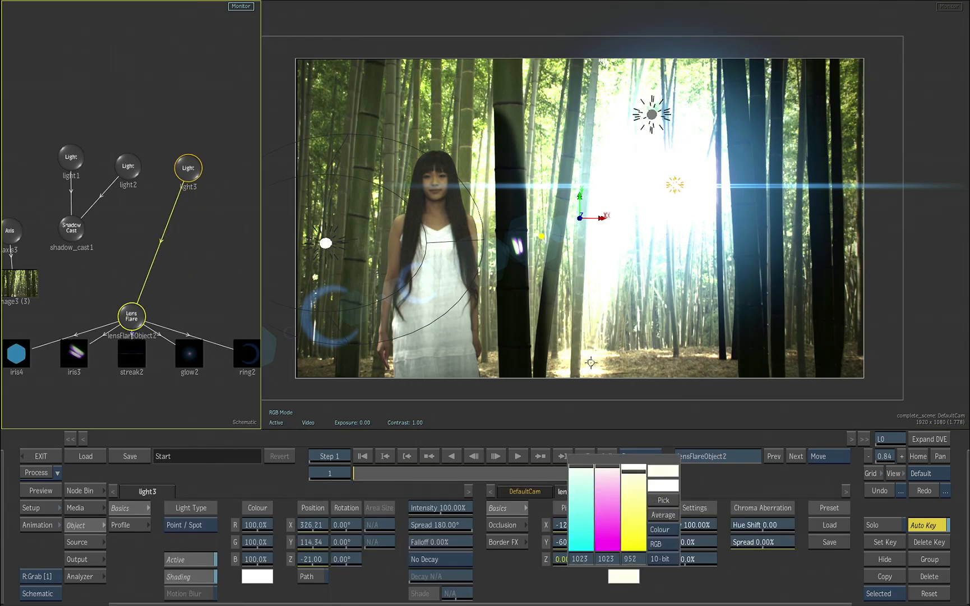
{"action": "left_click_drag", "start_coordinate": [591, 363], "coordinate": [537, 155]}
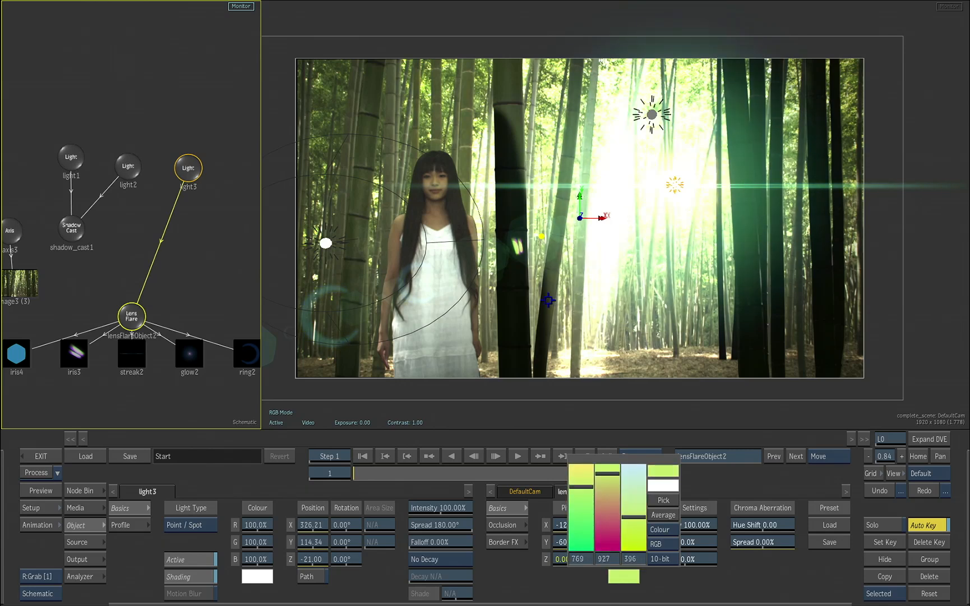
Set the lens flare's global intensity to 116% and move light3 across the bamboo to about X 376, Y 242
{"action": "left_click_drag", "start_coordinate": [691, 186], "coordinate": [687, 150]}
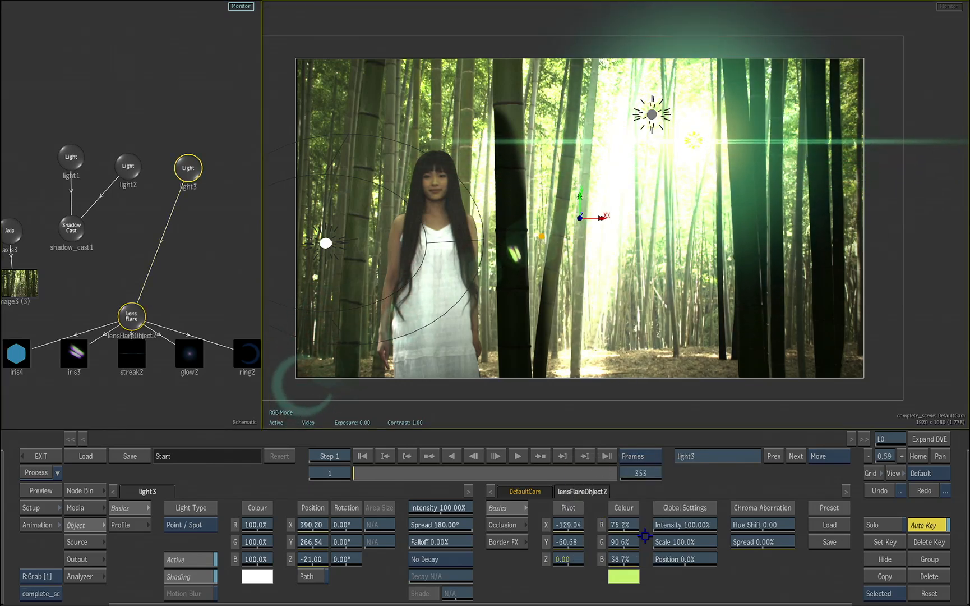
{"action": "left_click_drag", "start_coordinate": [679, 523], "coordinate": [688, 518]}
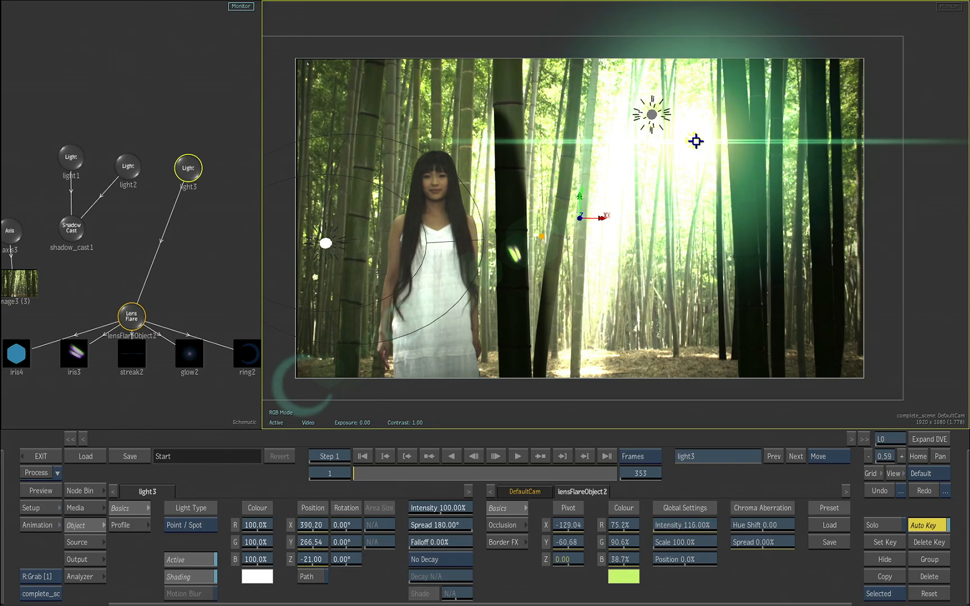
{"action": "left_click_drag", "start_coordinate": [695, 140], "coordinate": [567, 139]}
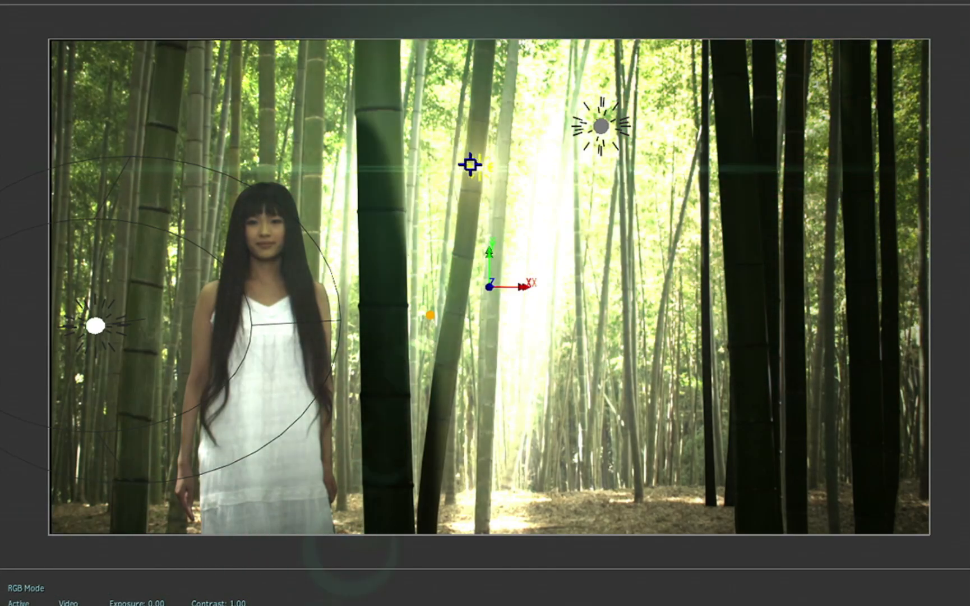
{"action": "left_click_drag", "start_coordinate": [470, 163], "coordinate": [665, 156]}
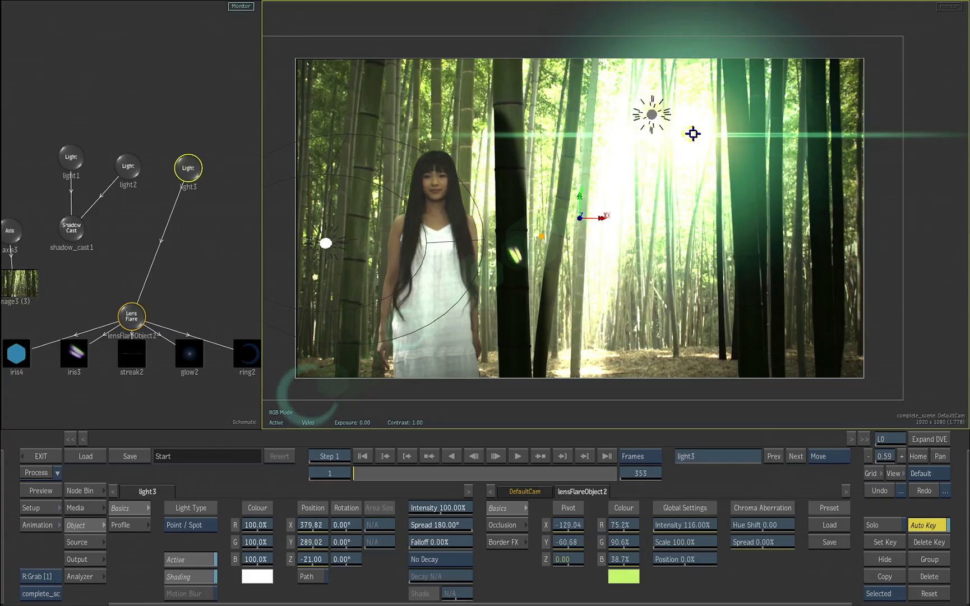
{"action": "mouse_move", "coordinate": [693, 138]}
{"action": "left_mouse_down"}
{"action": "mouse_move", "coordinate": [689, 235]}
{"action": "mouse_move", "coordinate": [689, 152]}
{"action": "left_mouse_up"}
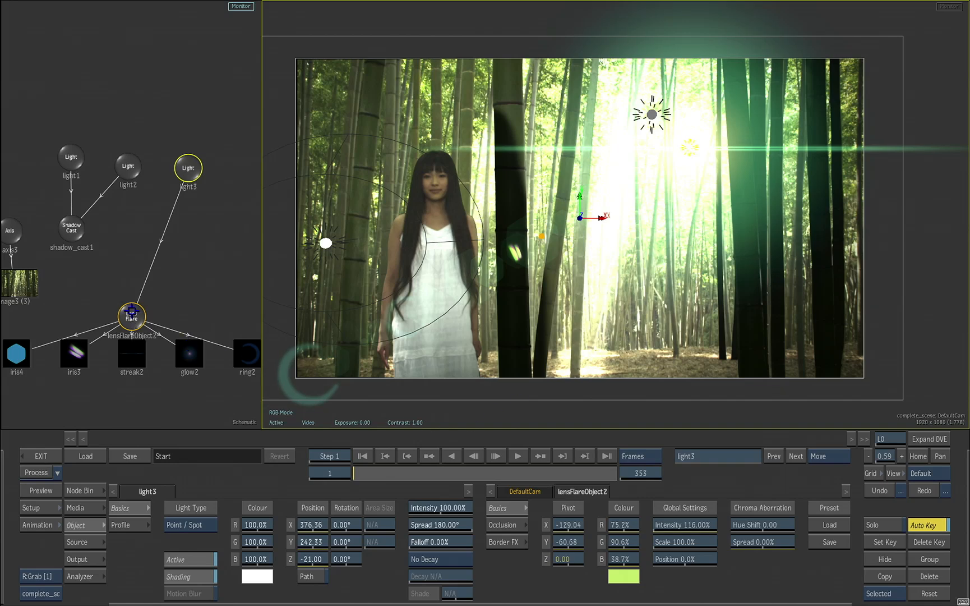
Hide the lens flare together with its whole branch of textures
{"action": "left_click_drag", "start_coordinate": [131, 312], "coordinate": [127, 313]}
{"action": "left_click", "coordinate": [885, 593]}
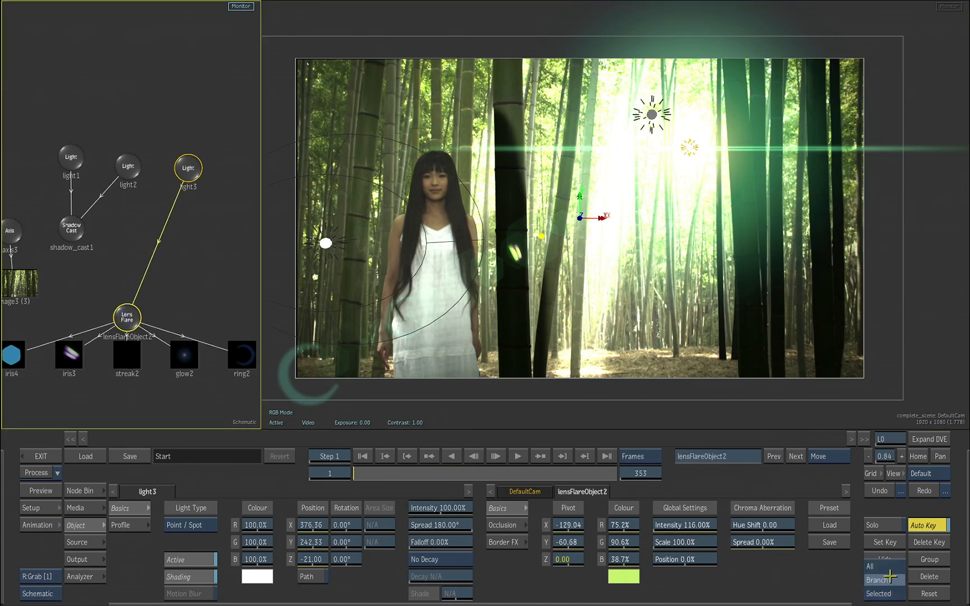
{"action": "left_click", "coordinate": [885, 559]}
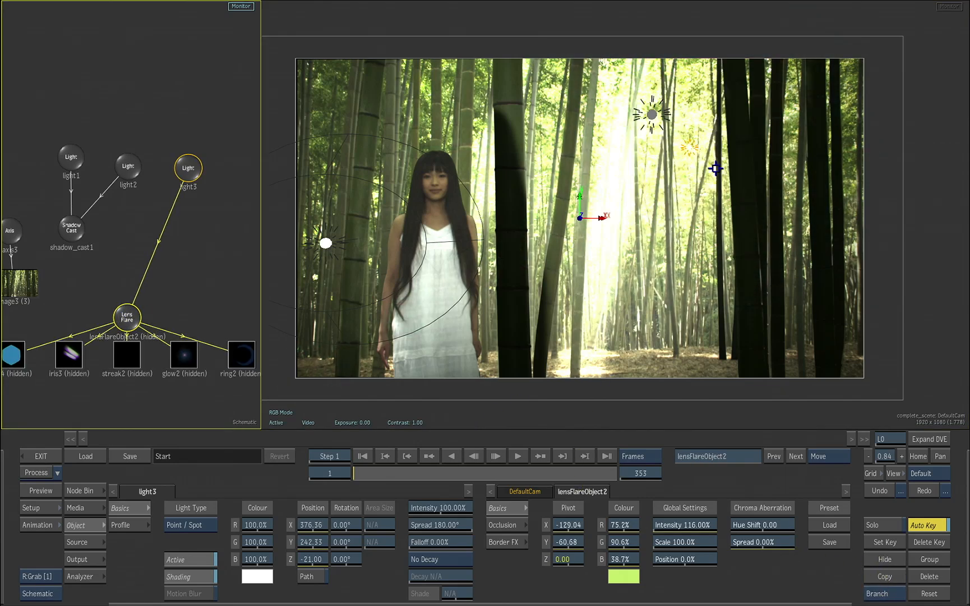
Move light3 to about X 363, Y 0, attach a Rays node to it, and place that node below the light
{"action": "left_click_drag", "start_coordinate": [689, 148], "coordinate": [678, 191]}
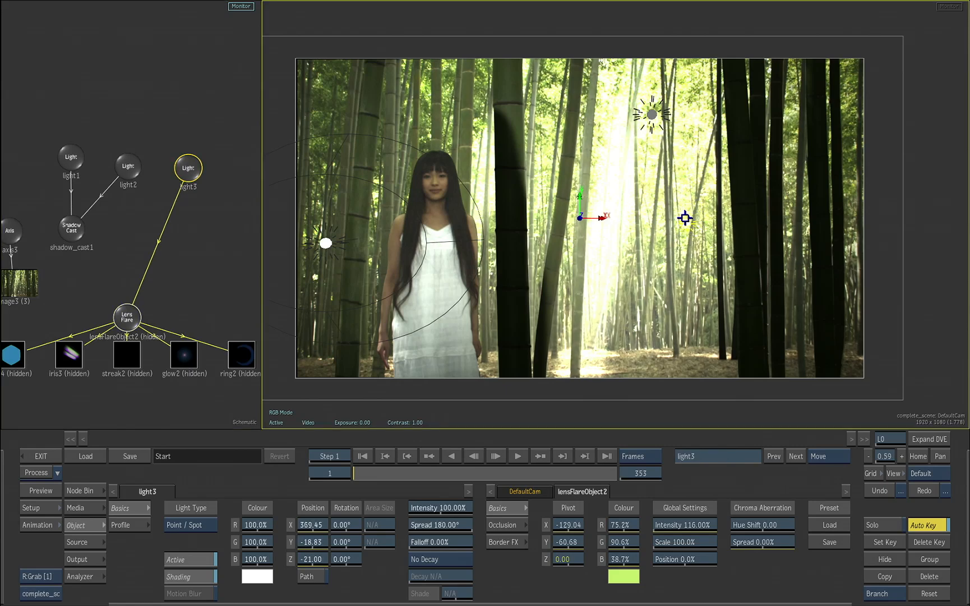
{"action": "left_click", "coordinate": [189, 171]}
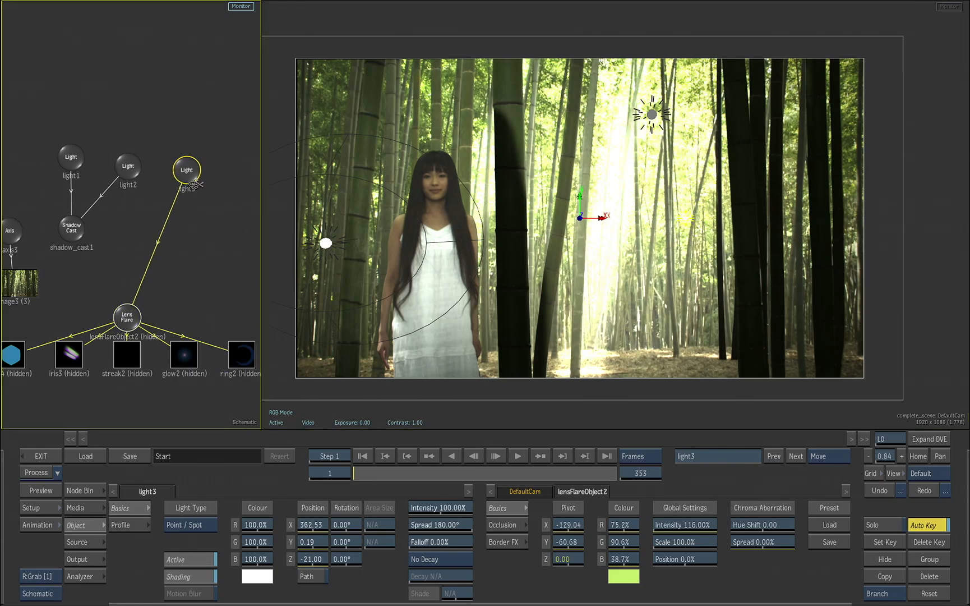
{"action": "left_click_drag", "start_coordinate": [217, 282], "coordinate": [21, 294]}
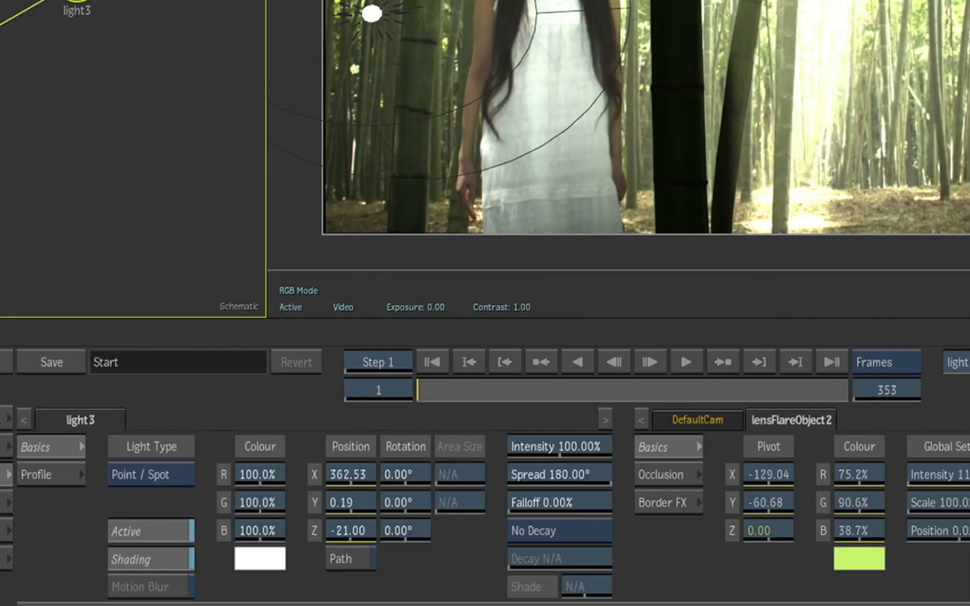
{"action": "left_click", "coordinate": [84, 491]}
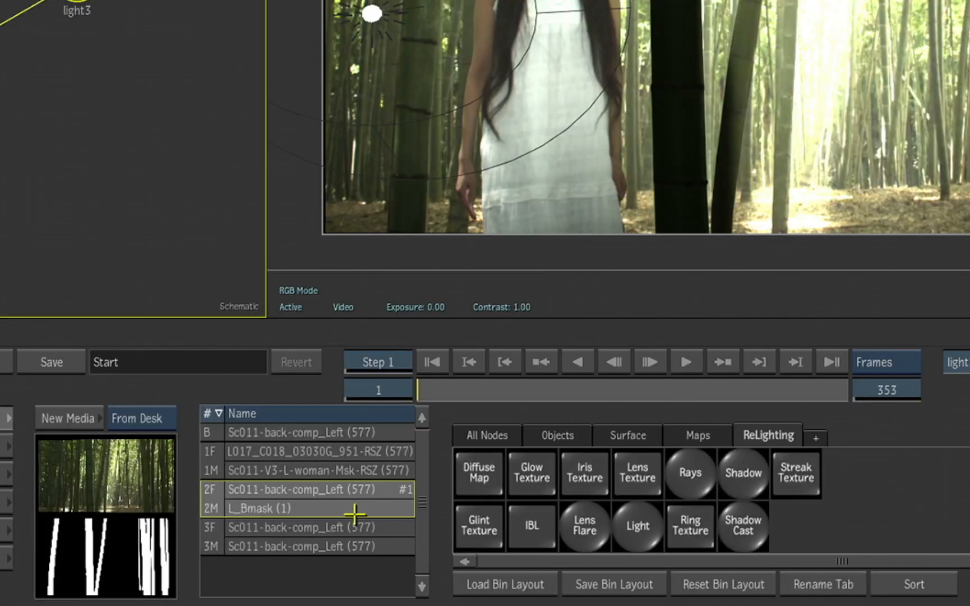
{"action": "left_click", "coordinate": [684, 478]}
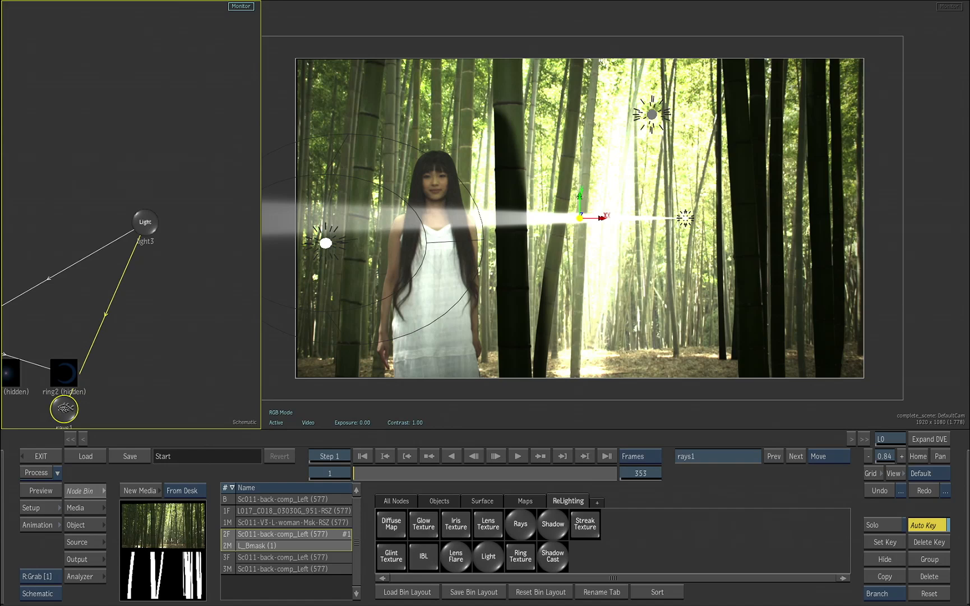
{"action": "left_click_drag", "start_coordinate": [66, 409], "coordinate": [154, 290]}
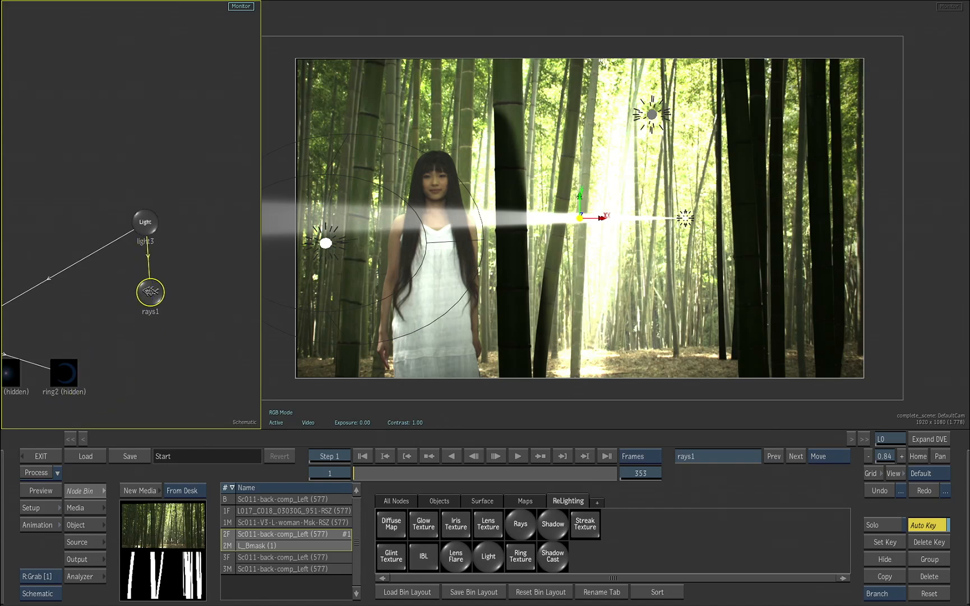
Turn off the rays' Free pivot option and aim the rays by placing the pivot at about X -93, Y -21, Z 200
{"action": "double_click", "coordinate": [150, 292]}
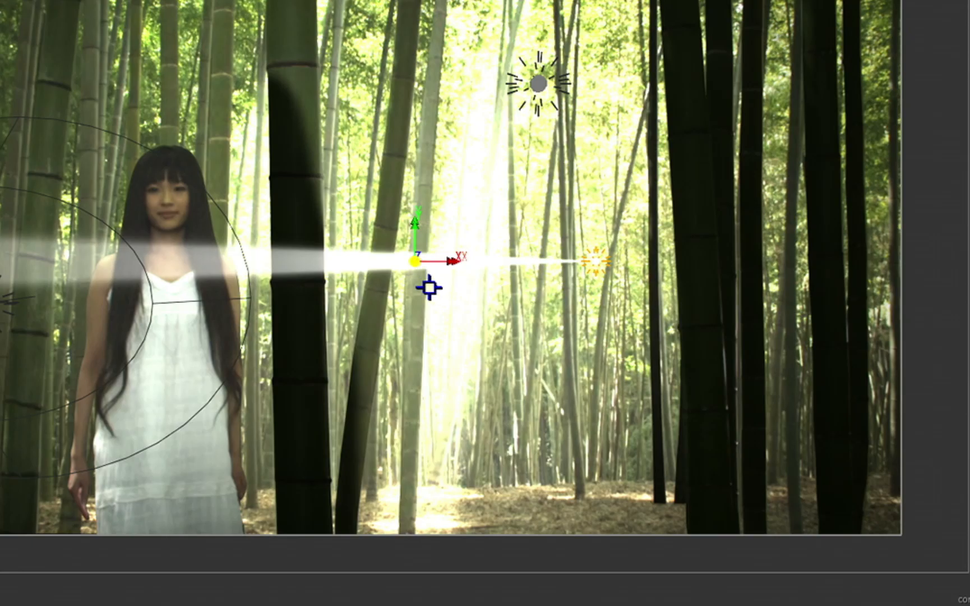
{"action": "left_click_drag", "start_coordinate": [589, 232], "coordinate": [701, 200]}
{"action": "left_click_drag", "start_coordinate": [623, 231], "coordinate": [569, 284]}
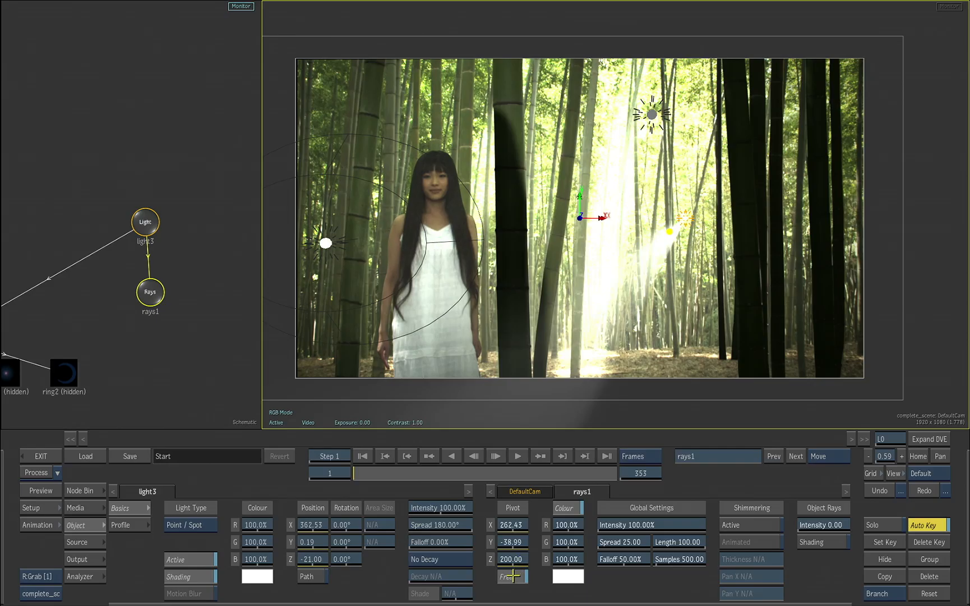
{"action": "left_click", "coordinate": [515, 575]}
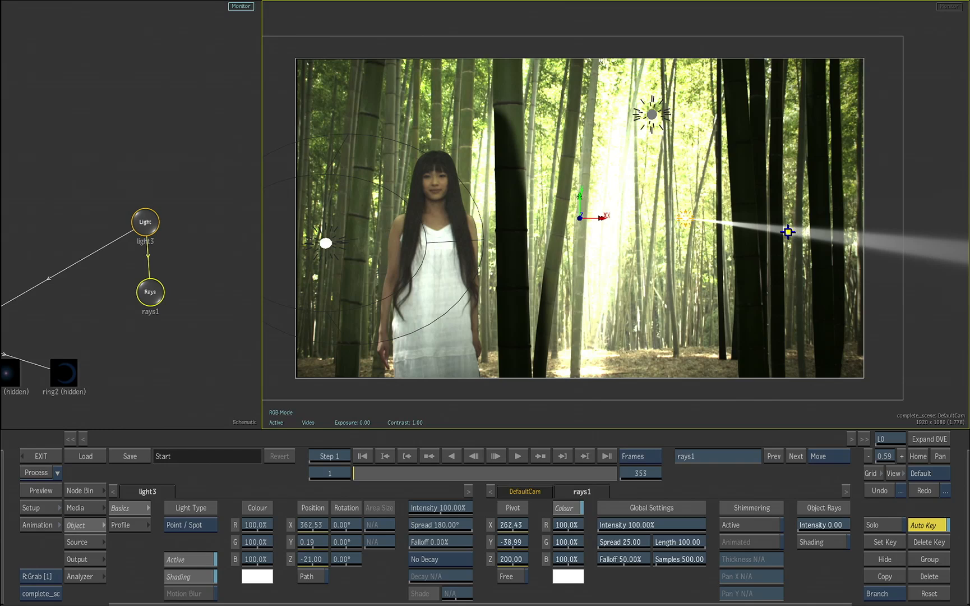
{"action": "left_click_drag", "start_coordinate": [787, 235], "coordinate": [670, 227]}
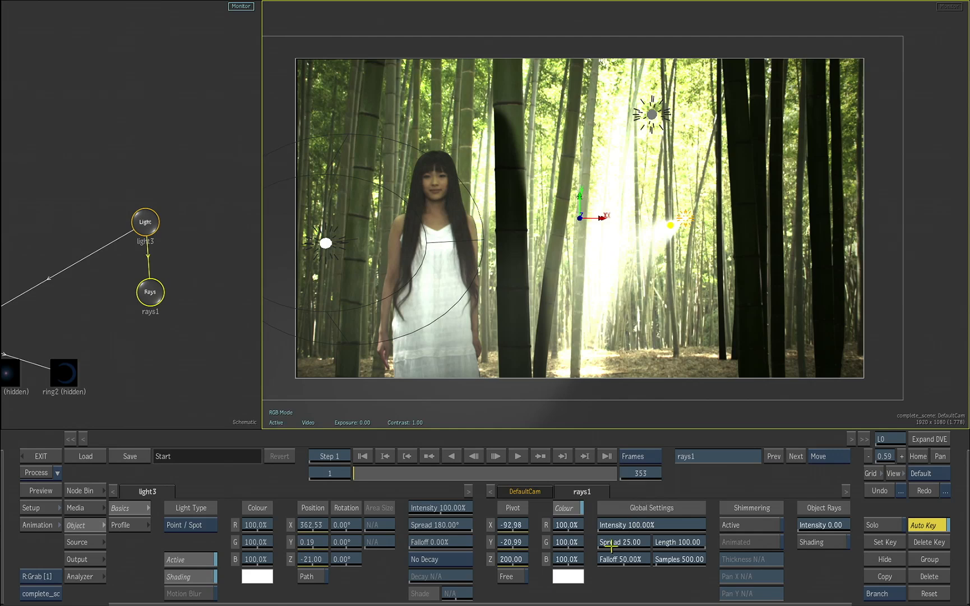
Set the rays' spread to 80 and move light3 behind the dark bamboo to about X 721, Y 275
{"action": "left_click_drag", "start_coordinate": [632, 539], "coordinate": [642, 530]}
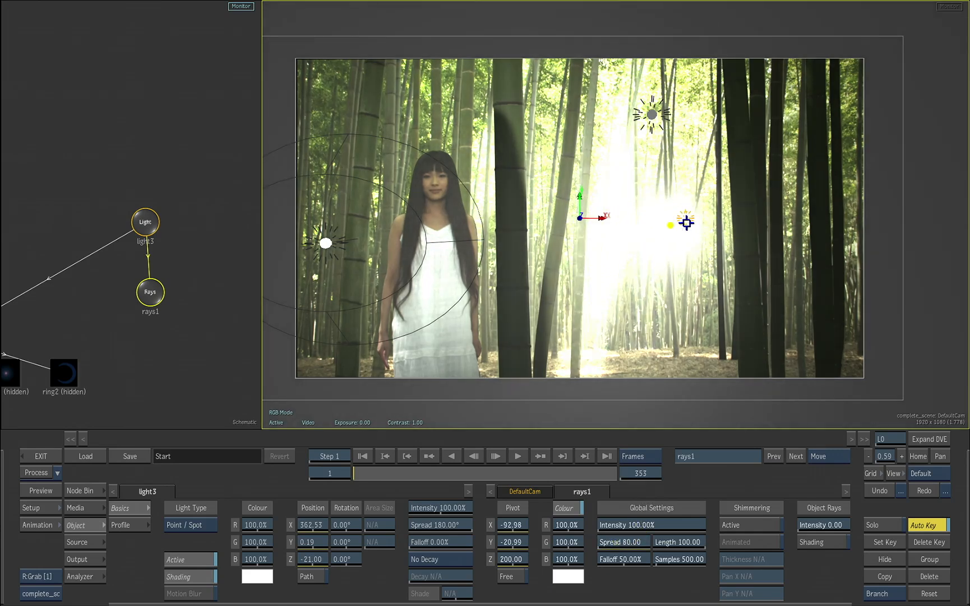
{"action": "left_click_drag", "start_coordinate": [686, 221], "coordinate": [773, 150]}
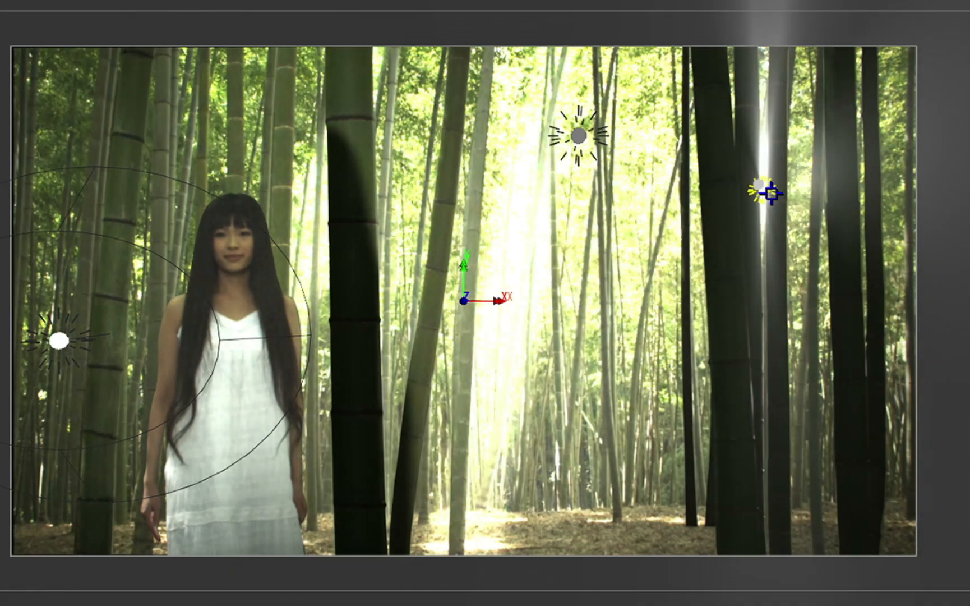
{"action": "left_click_drag", "start_coordinate": [773, 194], "coordinate": [801, 177]}
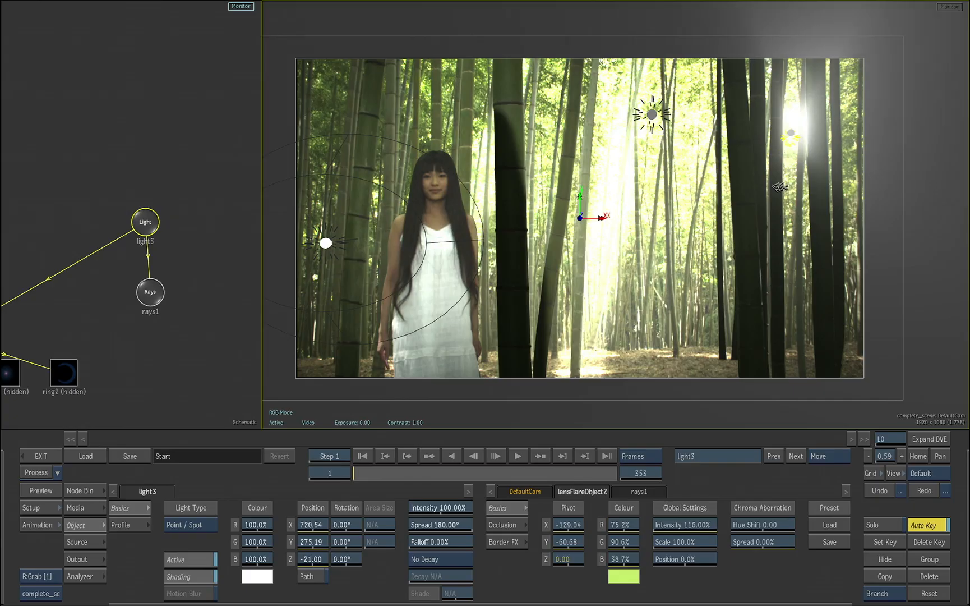
Tint the rays pale yellow with red 100%, green 100% and blue 54.1%, and move light3 to about X 437, Y 194
{"action": "left_click", "coordinate": [638, 491]}
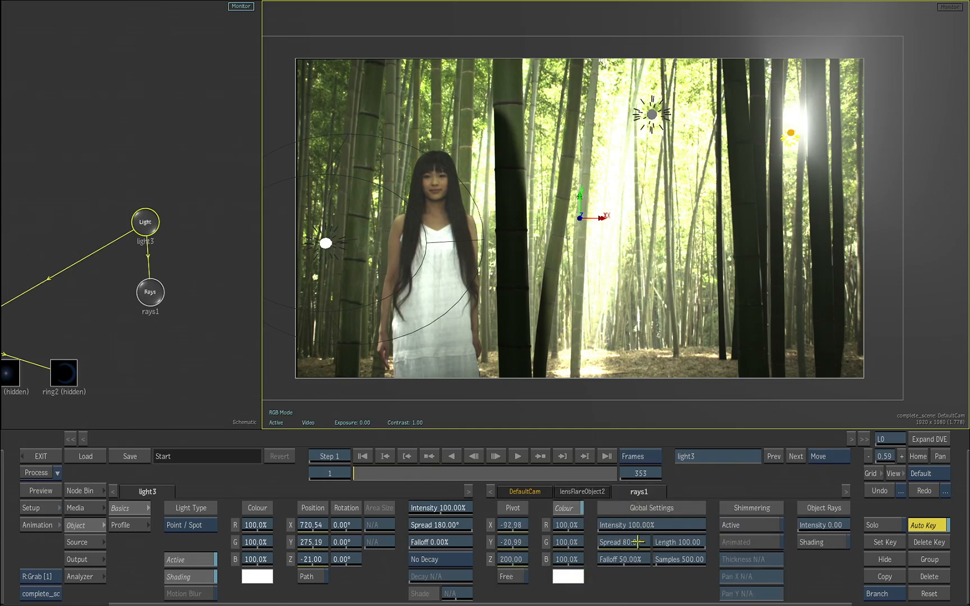
{"action": "left_click", "coordinate": [568, 576]}
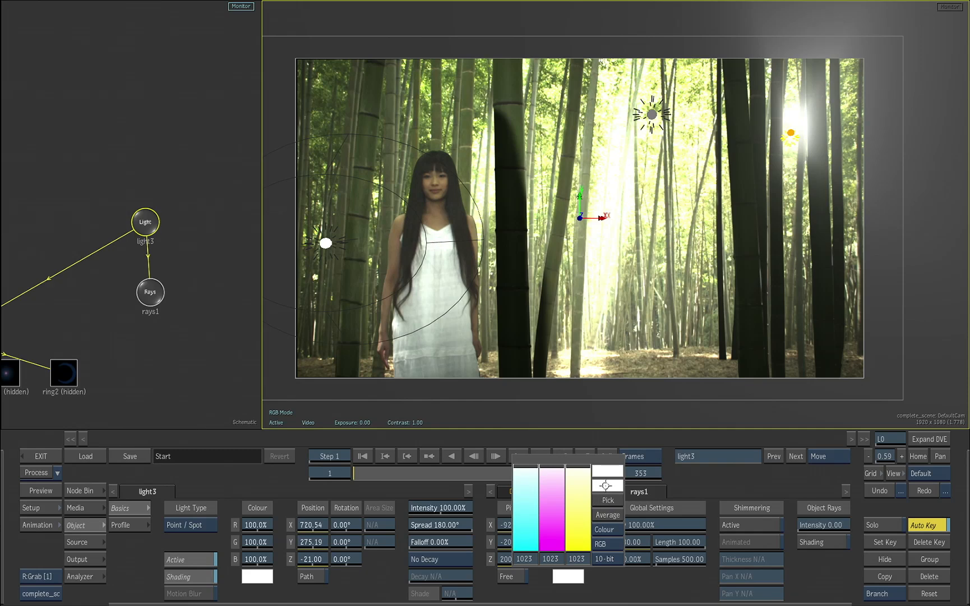
{"action": "left_click", "coordinate": [480, 196]}
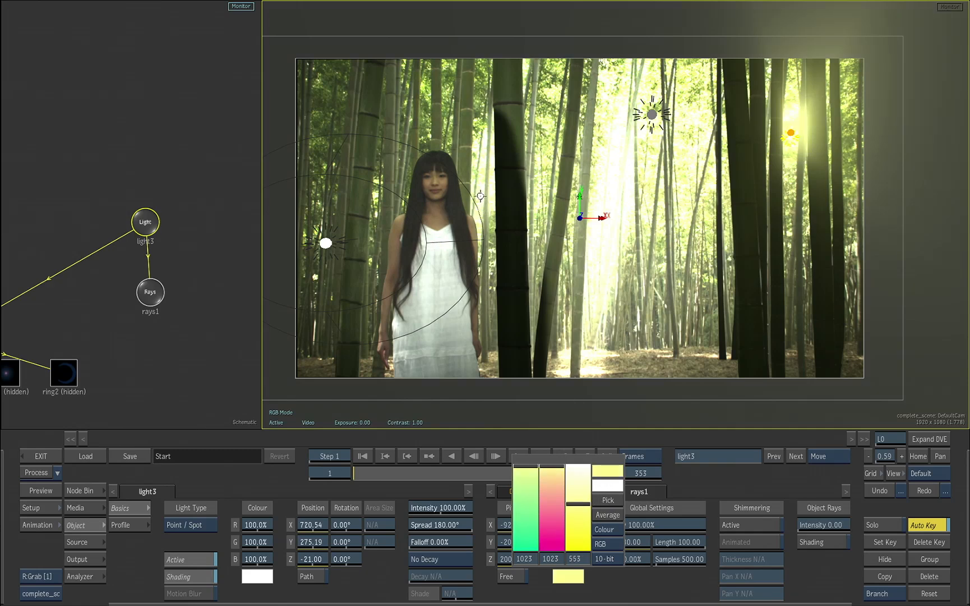
{"action": "left_click_drag", "start_coordinate": [790, 142], "coordinate": [697, 166]}
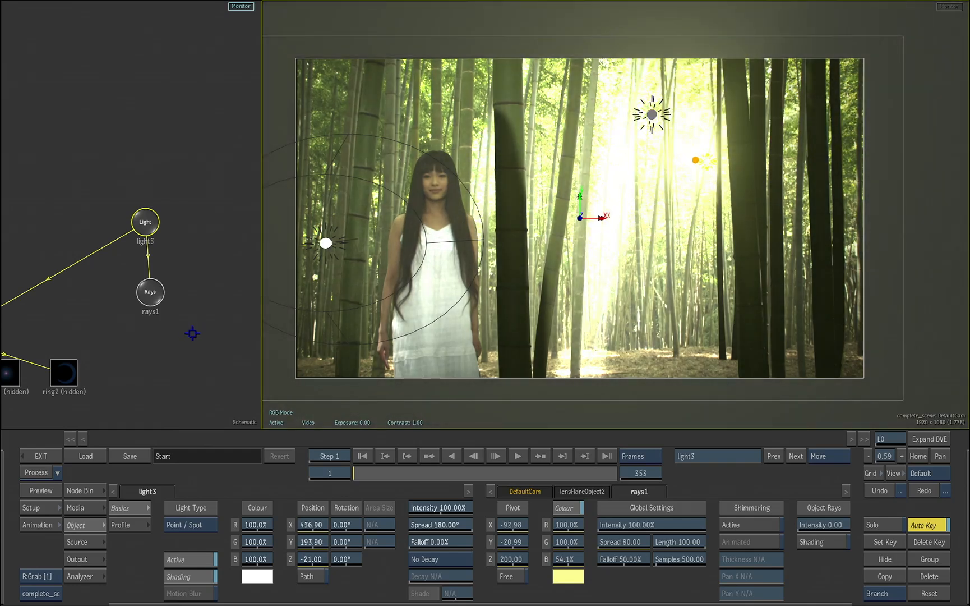
Unhide the lens flare together with its whole branch of textures
{"action": "left_click", "coordinate": [95, 271]}
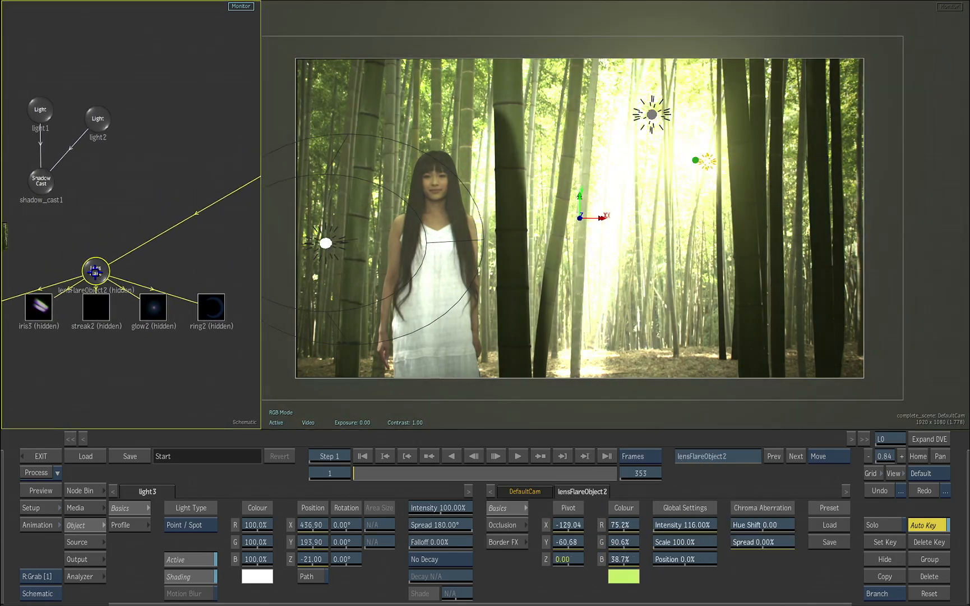
{"action": "left_click_drag", "start_coordinate": [95, 272], "coordinate": [98, 265]}
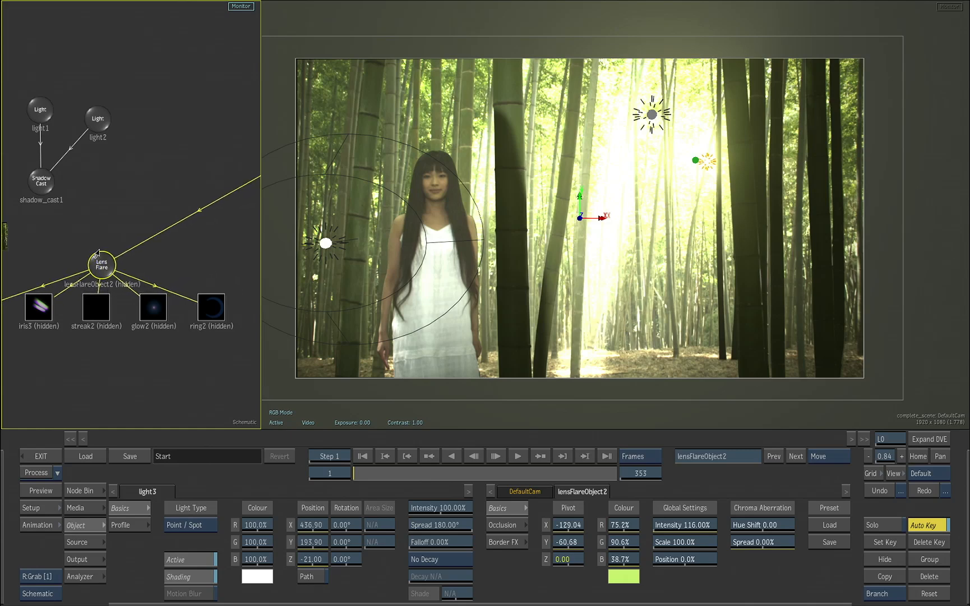
{"action": "left_click", "coordinate": [95, 254]}
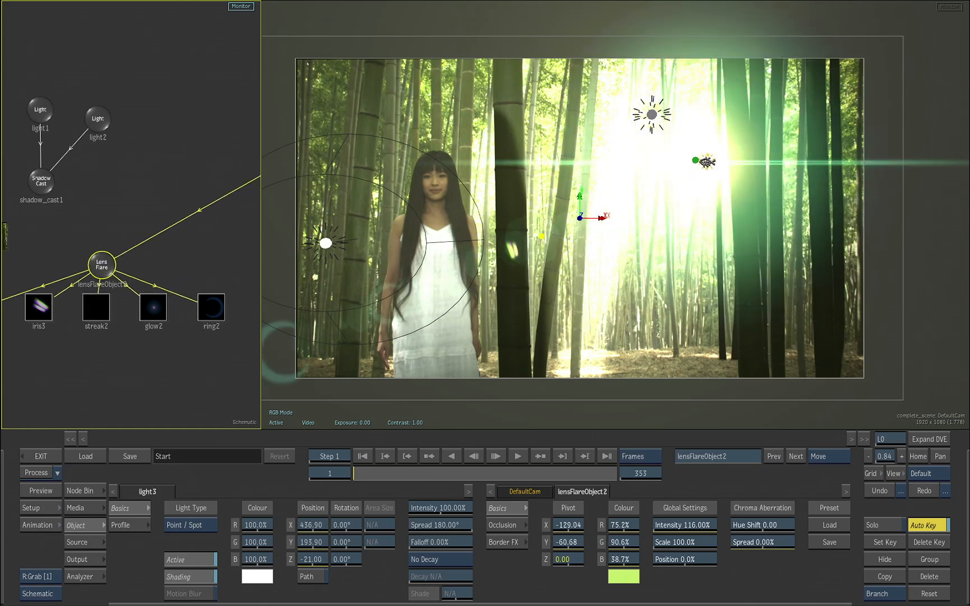
At frame 1, move light3 just outside the image corner to about X 1002, Y 529 and set the rays' intensity to 122%
{"action": "left_click_drag", "start_coordinate": [707, 162], "coordinate": [771, 111]}
{"action": "key", "text": "o"}
{"action": "left_click_drag", "start_coordinate": [749, 200], "coordinate": [671, 460]}
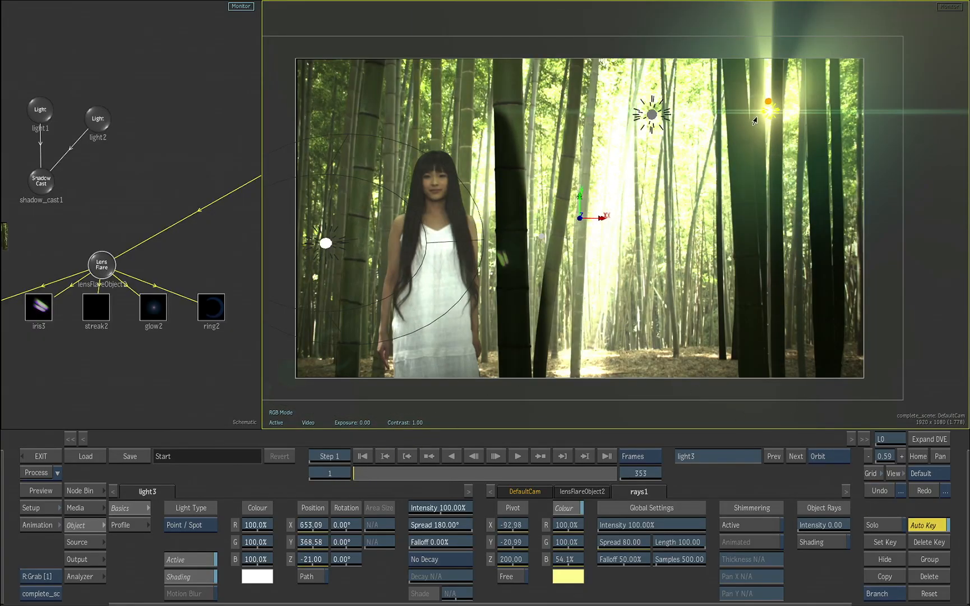
{"action": "left_click_drag", "start_coordinate": [771, 113], "coordinate": [869, 66]}
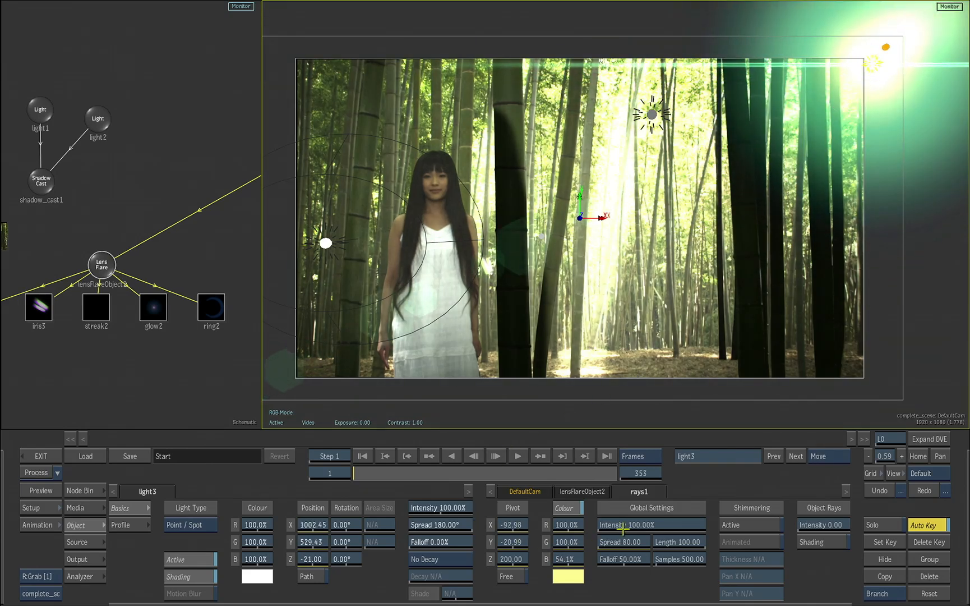
{"action": "left_click_drag", "start_coordinate": [623, 530], "coordinate": [588, 488]}
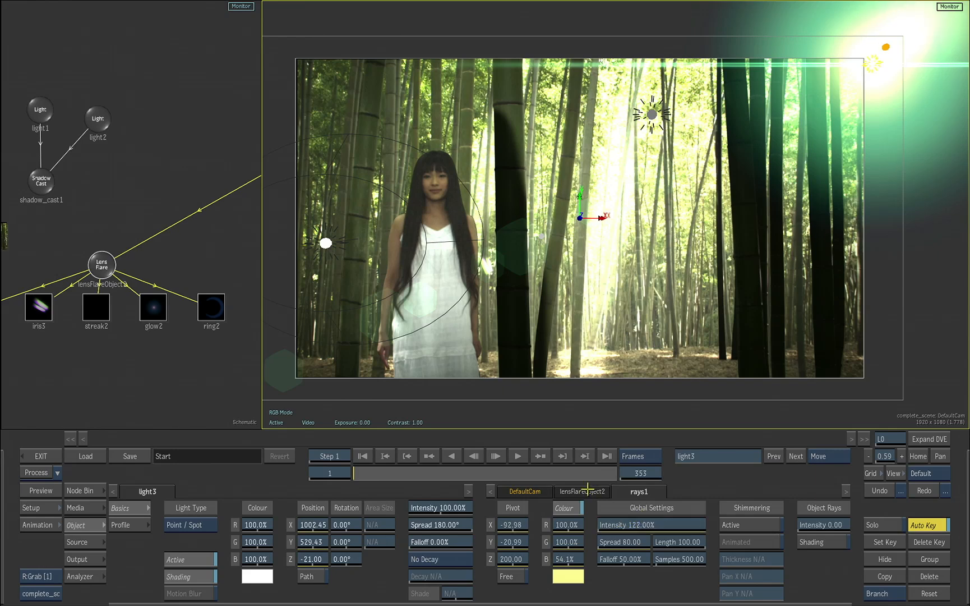
At frame 353, move light3 to about X -423, Y 171, and set the rays' intensity to 164% and light3's intensity to 140%
{"action": "left_click_drag", "start_coordinate": [418, 472], "coordinate": [710, 394]}
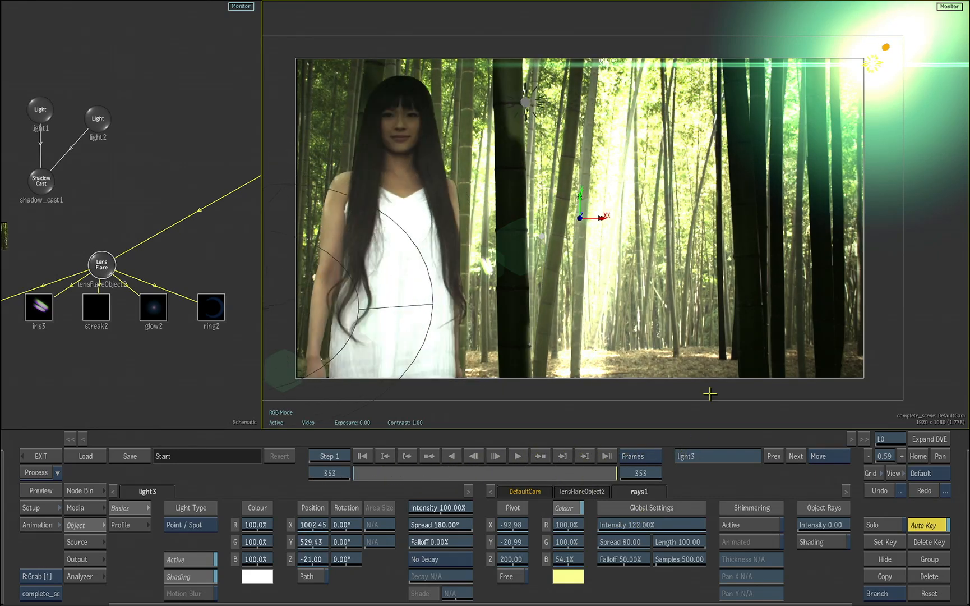
{"action": "left_click_drag", "start_coordinate": [866, 70], "coordinate": [456, 167]}
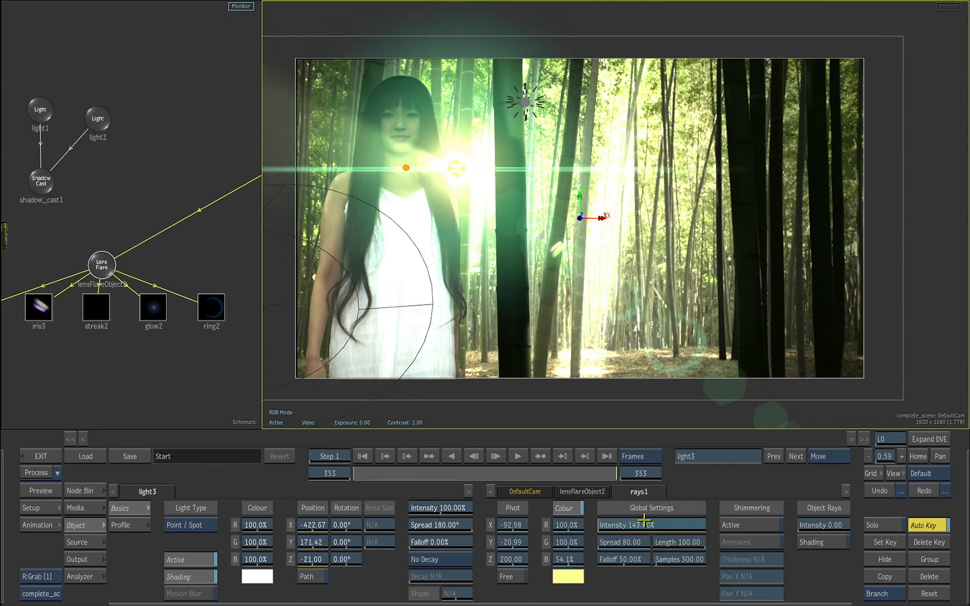
{"action": "left_click_drag", "start_coordinate": [645, 520], "coordinate": [649, 516]}
{"action": "mouse_move", "coordinate": [454, 493]}
{"action": "left_mouse_down"}
{"action": "mouse_move", "coordinate": [468, 487]}
{"action": "mouse_move", "coordinate": [451, 494]}
{"action": "left_mouse_up"}
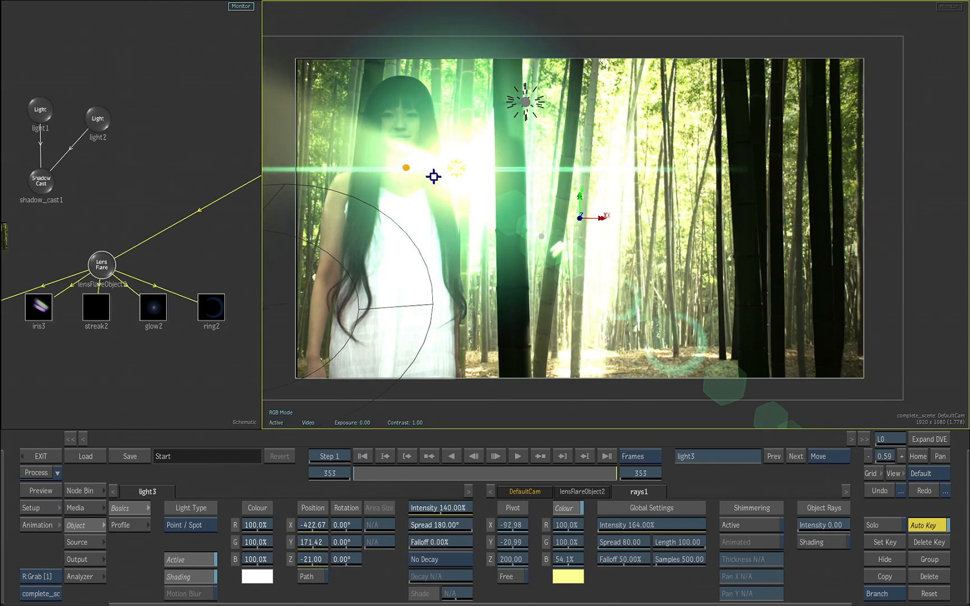
At frame 353, set the intensity of both light1 and light2 to 0%
{"action": "left_click", "coordinate": [417, 249]}
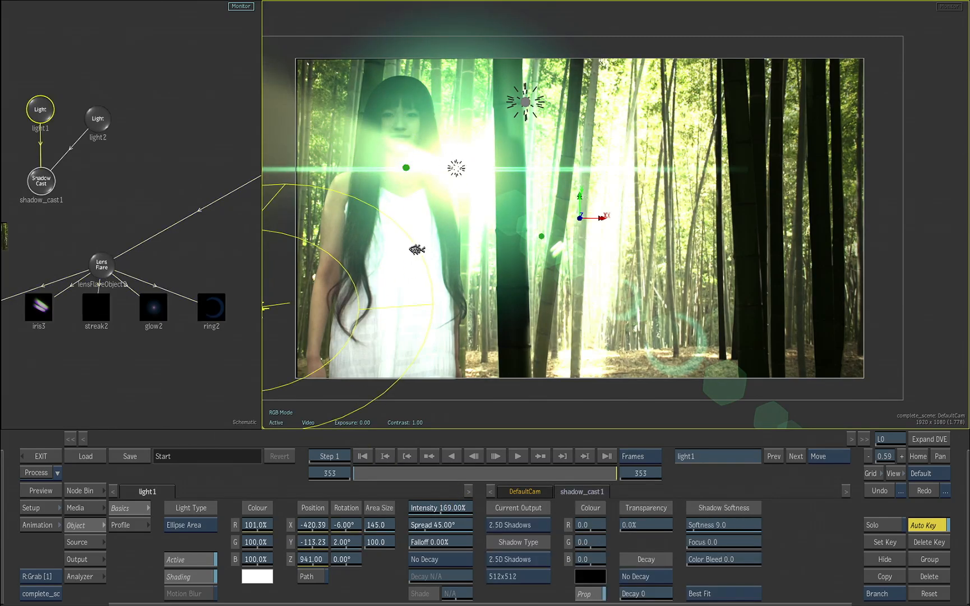
{"action": "left_click_drag", "start_coordinate": [449, 510], "coordinate": [342, 507]}
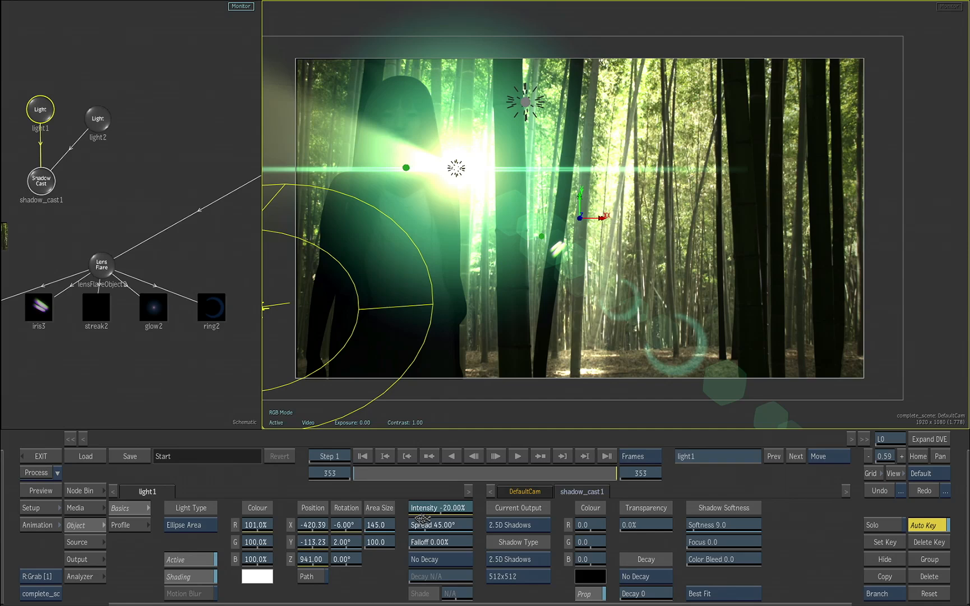
{"action": "left_click", "coordinate": [422, 519]}
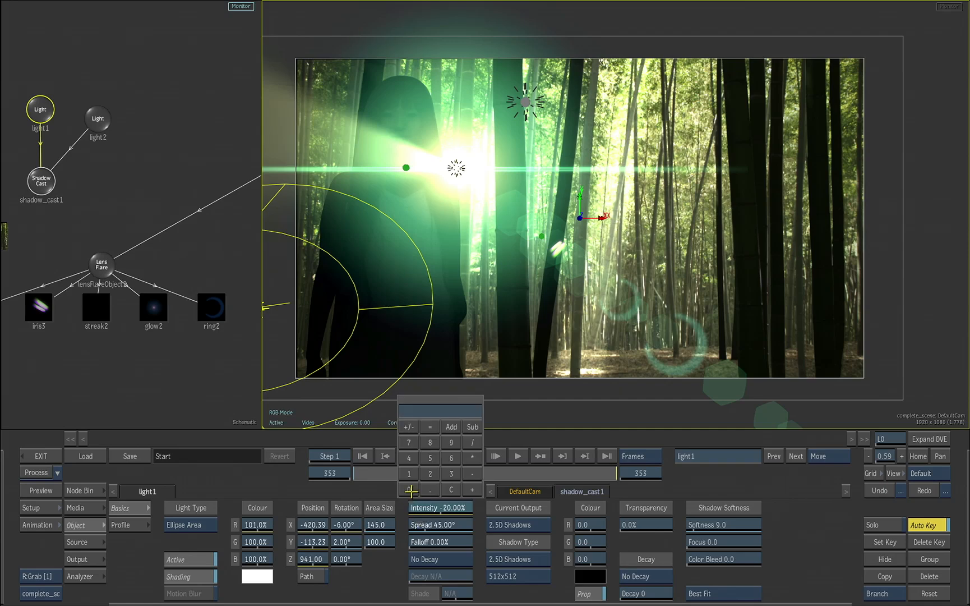
{"action": "key", "text": "Return"}
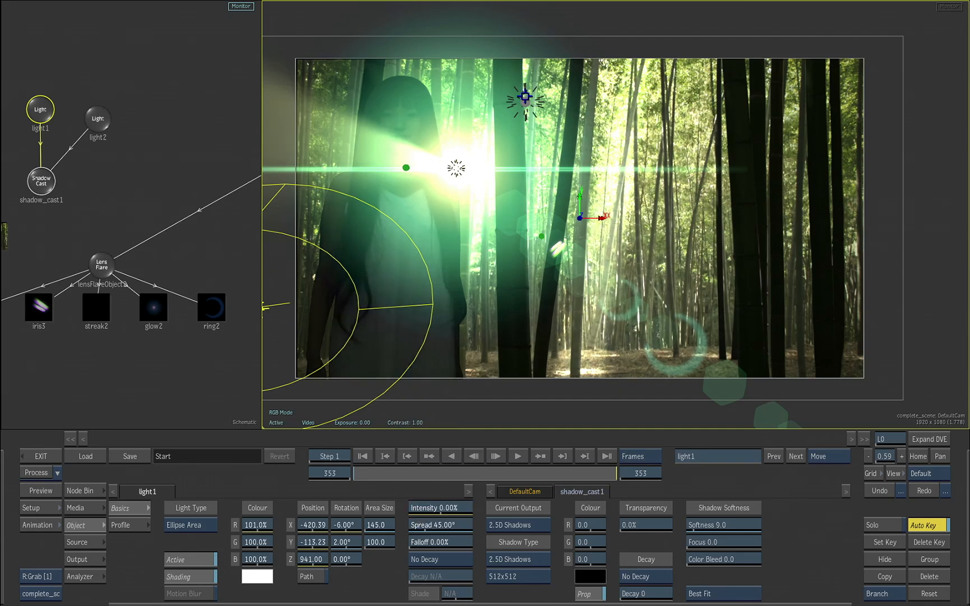
{"action": "left_click", "coordinate": [525, 99]}
{"action": "left_click", "coordinate": [431, 511]}
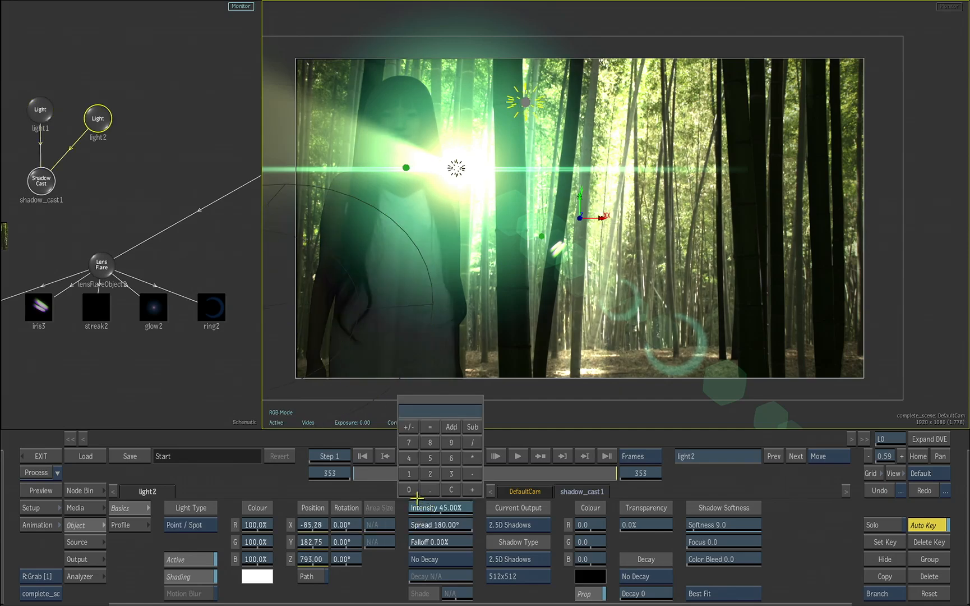
{"action": "key", "text": "Return"}
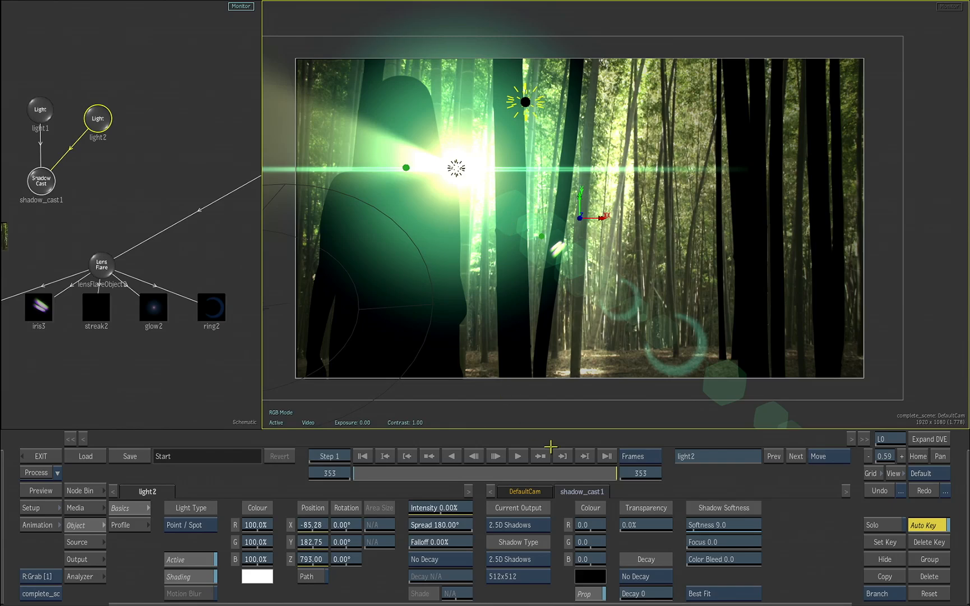
At frame 353, move the pivot of the rays onto light3 beside the woman's shoulder
{"action": "mouse_move", "coordinate": [609, 475]}
{"action": "left_mouse_down"}
{"action": "mouse_move", "coordinate": [364, 473]}
{"action": "mouse_move", "coordinate": [465, 477]}
{"action": "mouse_move", "coordinate": [610, 461]}
{"action": "left_mouse_up"}
{"action": "left_click", "coordinate": [608, 457]}
{"action": "left_click_drag", "start_coordinate": [201, 250], "coordinate": [30, 283]}
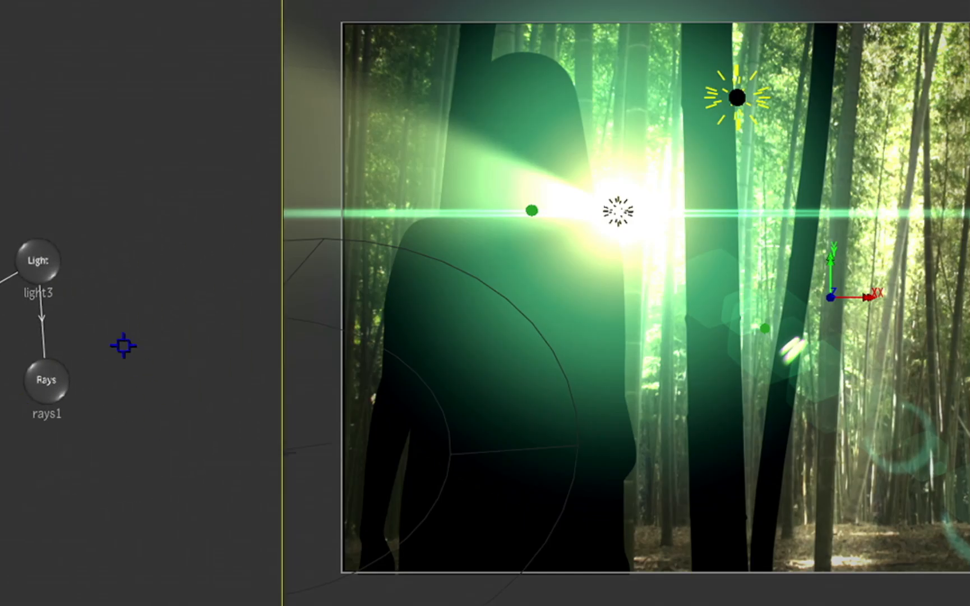
{"action": "left_click", "coordinate": [51, 383]}
{"action": "left_click_drag", "start_coordinate": [536, 211], "coordinate": [619, 215]}
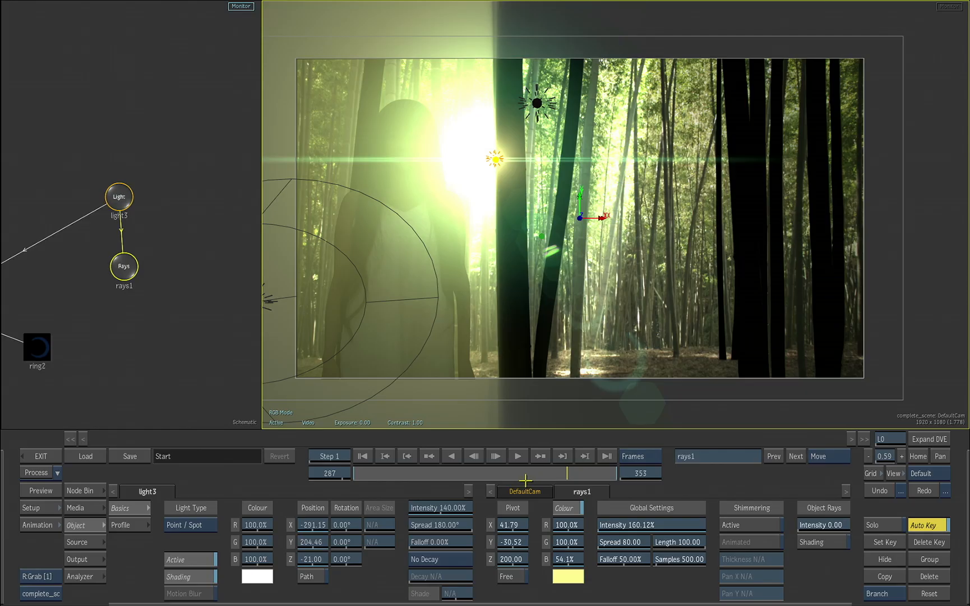
At frame 1, re-aim the rays by moving their pivot to about X -273, Y -154, and scrub through the animation to review it
{"action": "left_click_drag", "start_coordinate": [527, 481], "coordinate": [315, 486]}
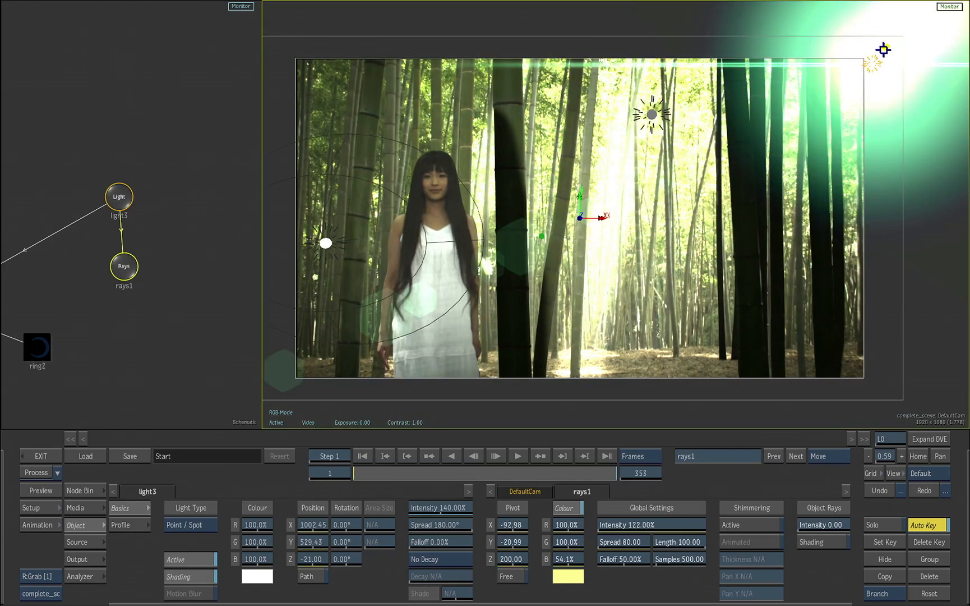
{"action": "left_click_drag", "start_coordinate": [883, 50], "coordinate": [833, 98]}
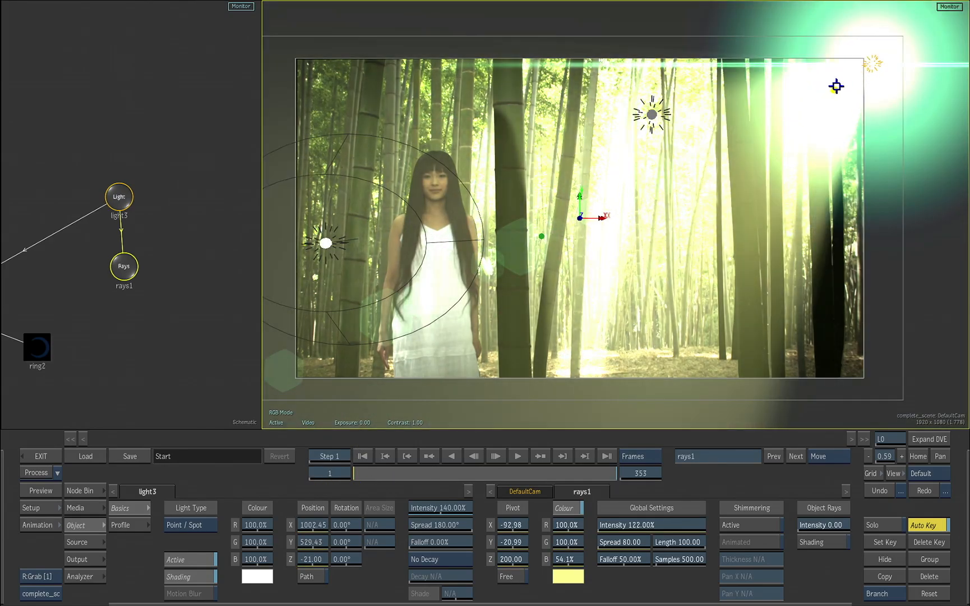
{"action": "left_click_drag", "start_coordinate": [827, 91], "coordinate": [826, 91]}
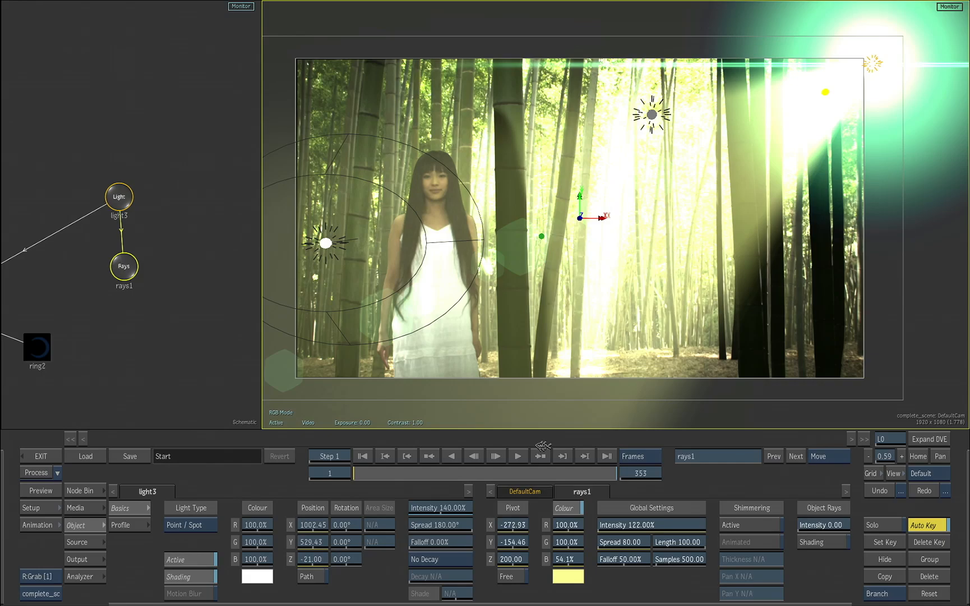
{"action": "left_click_drag", "start_coordinate": [379, 471], "coordinate": [474, 476]}
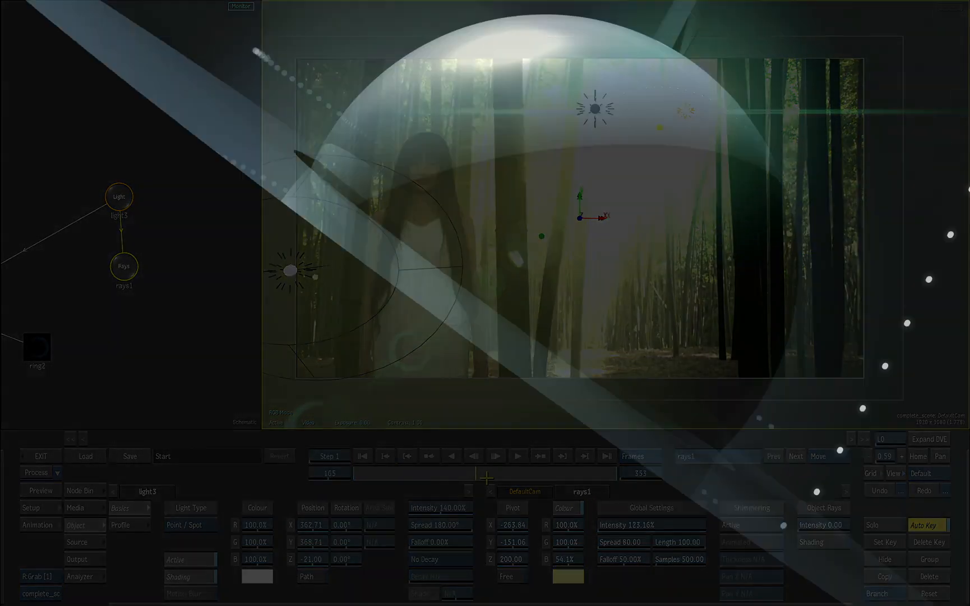